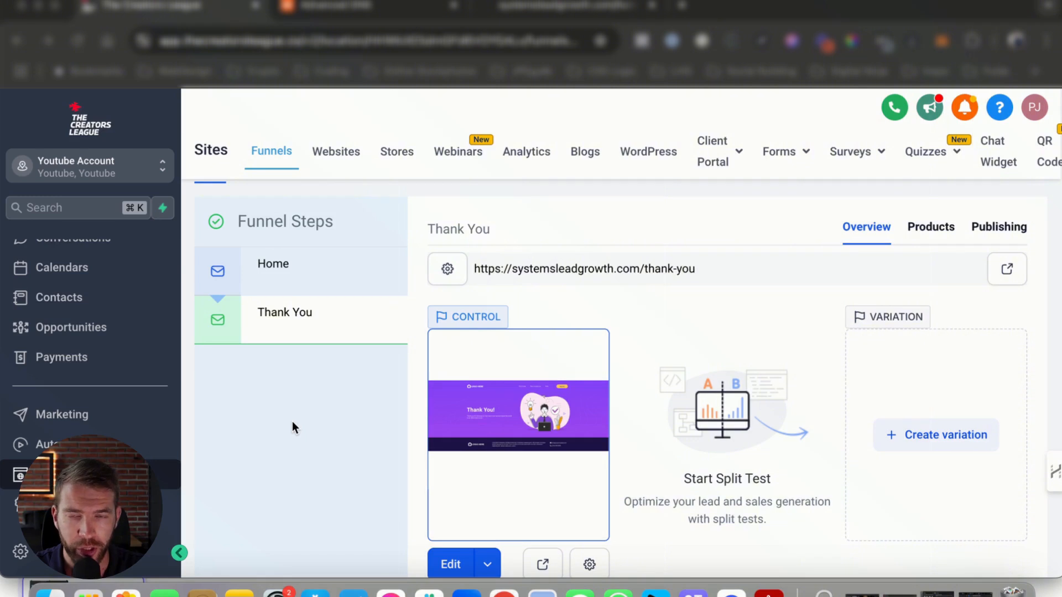
Step: Open the account's domain settings and check the connected domain systemsleadgrowth.com
click(61, 552)
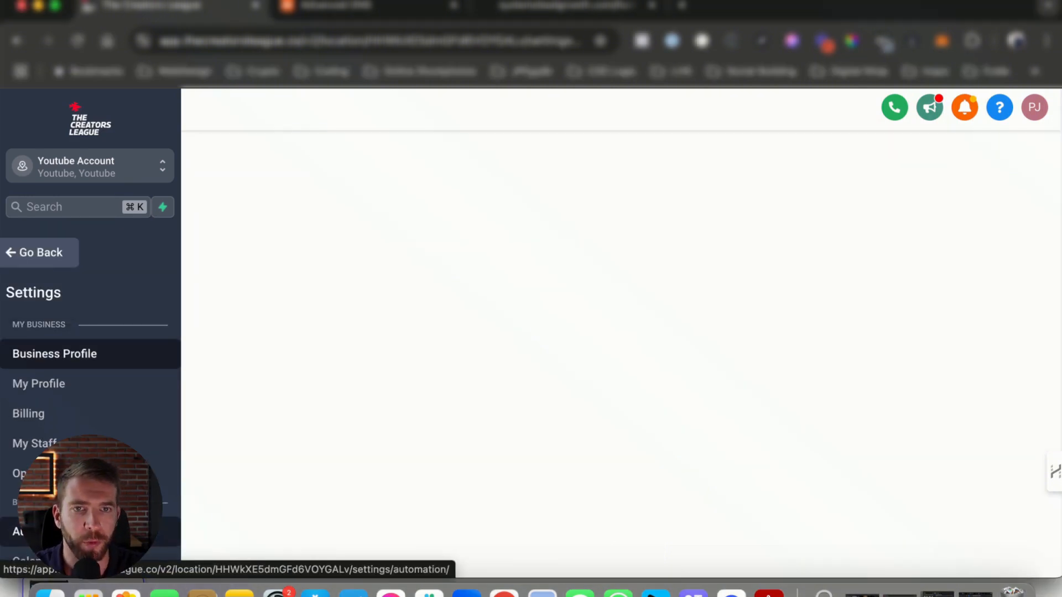
scroll(132, 397, down, 6)
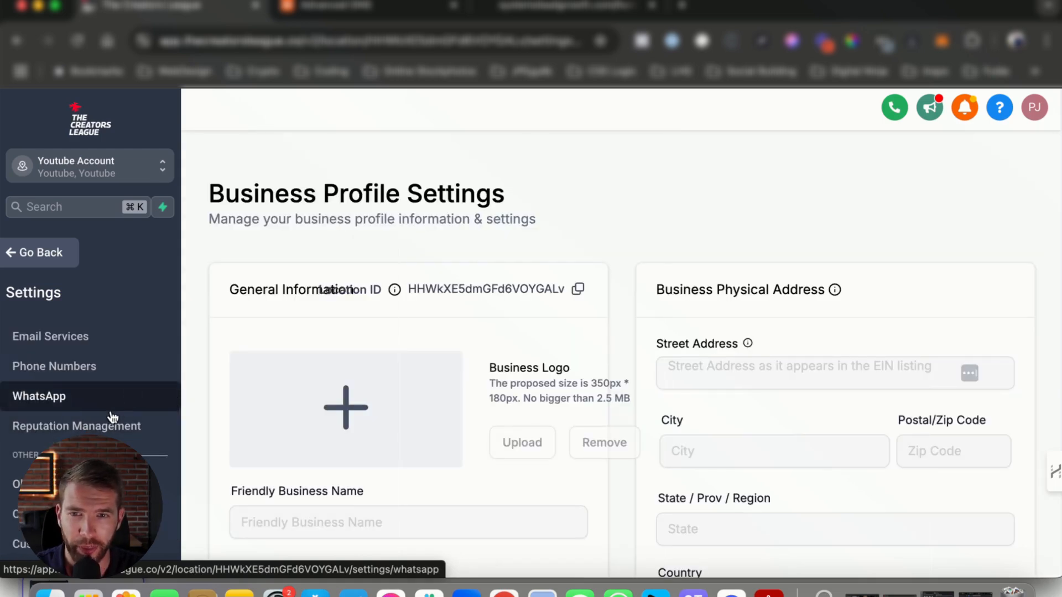
scroll(105, 427, down, 3)
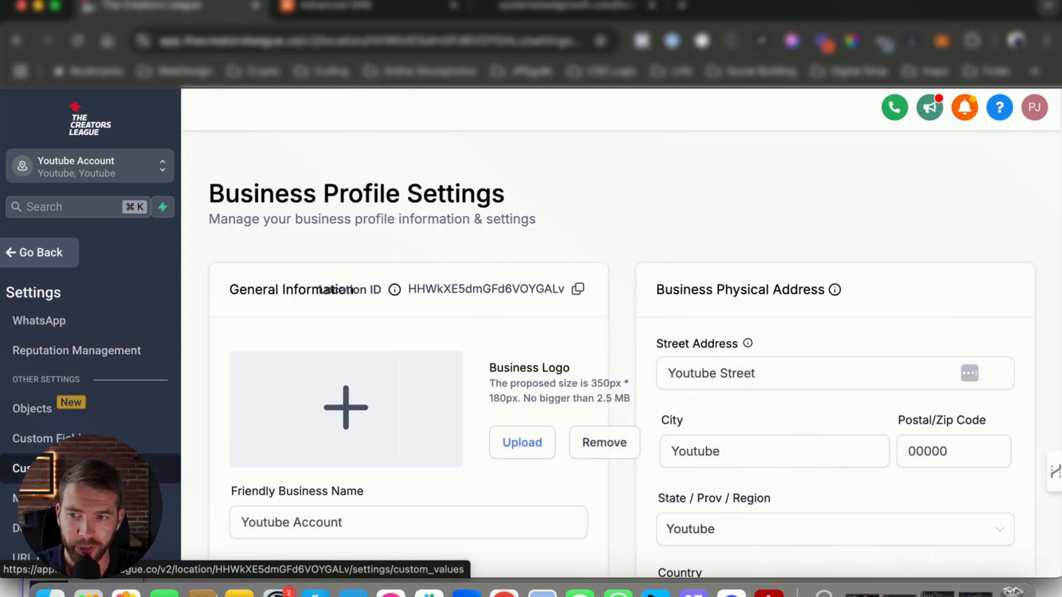
scroll(88, 415, down, 3)
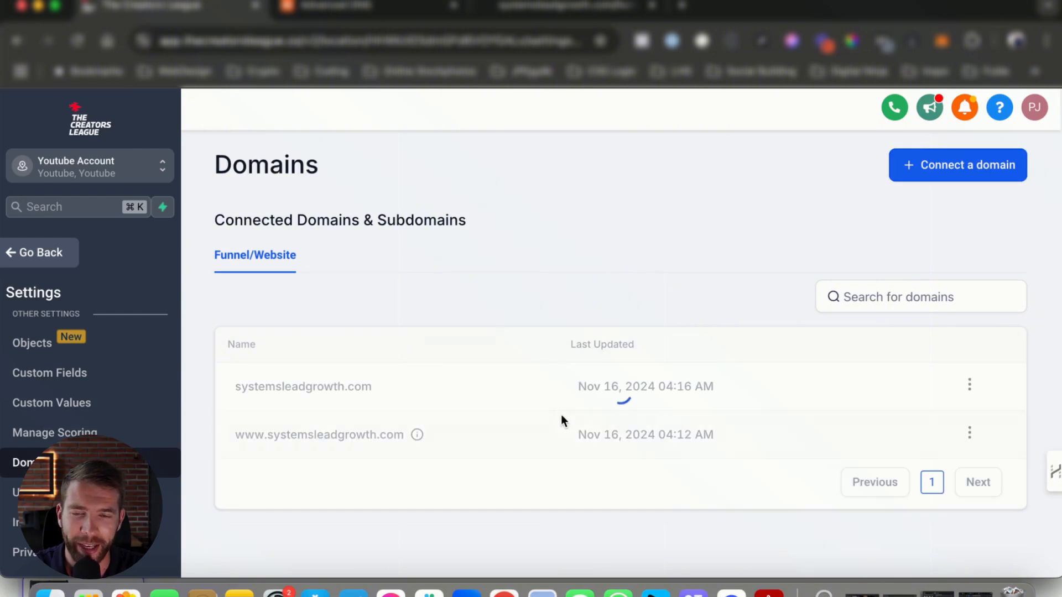
drag(239, 387, 407, 388)
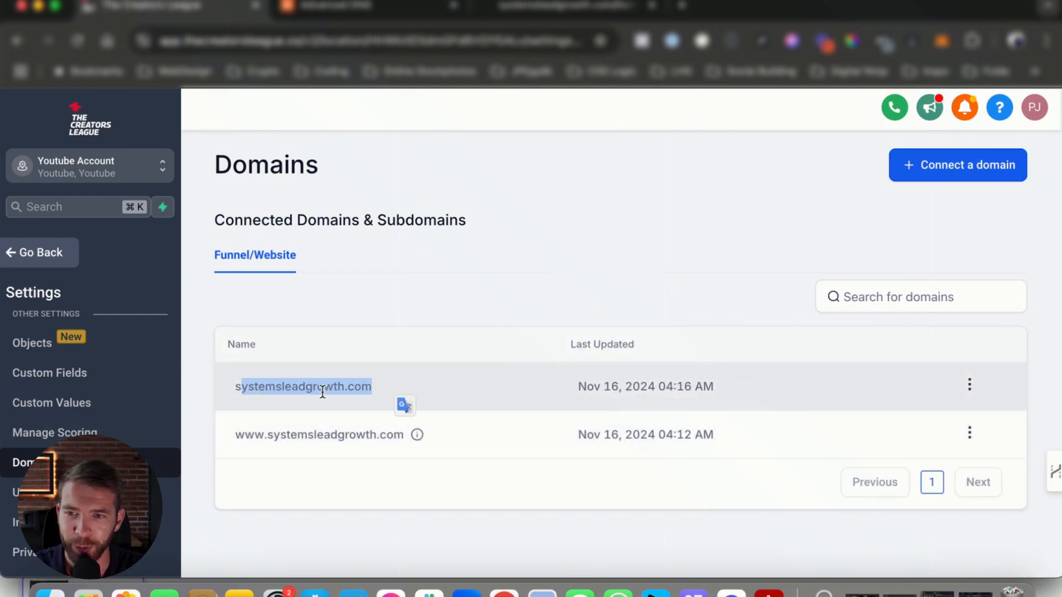
drag(287, 386, 323, 386)
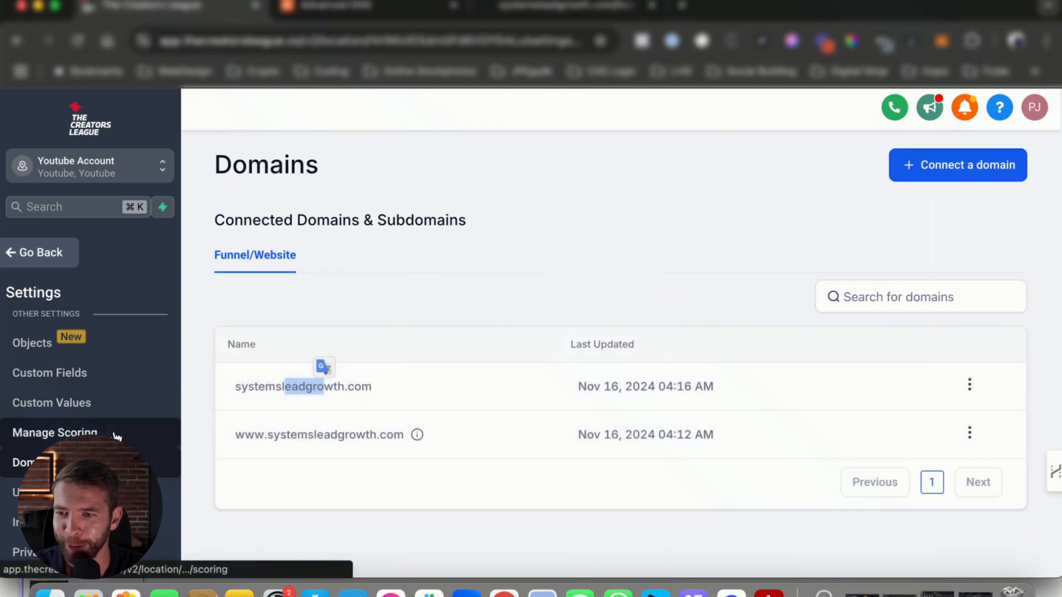
Step: Open the Email Services settings of the account
scroll(116, 436, up, 3)
scroll(116, 435, up, 3)
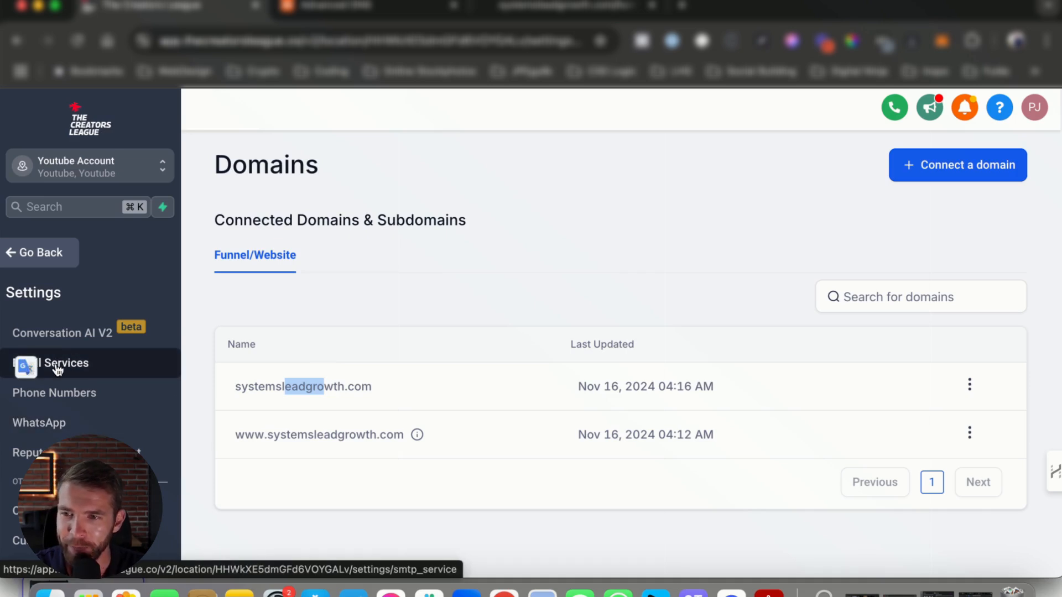
click(105, 370)
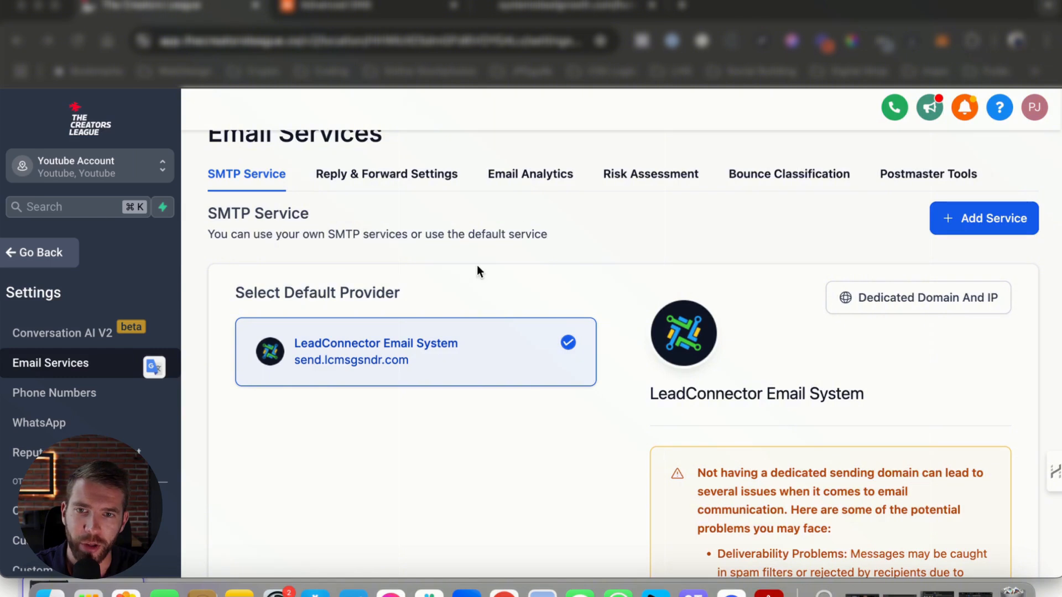
Step: Examine the default SMTP provider, LeadConnector Email System, and its sending domain
scroll(523, 357, down, 3)
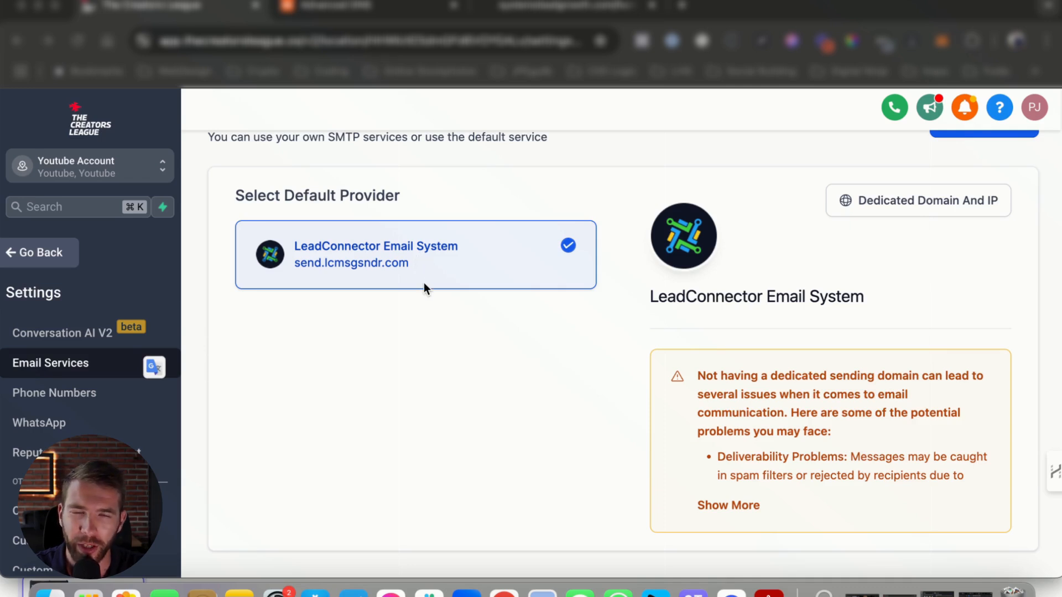
scroll(424, 288, up, 3)
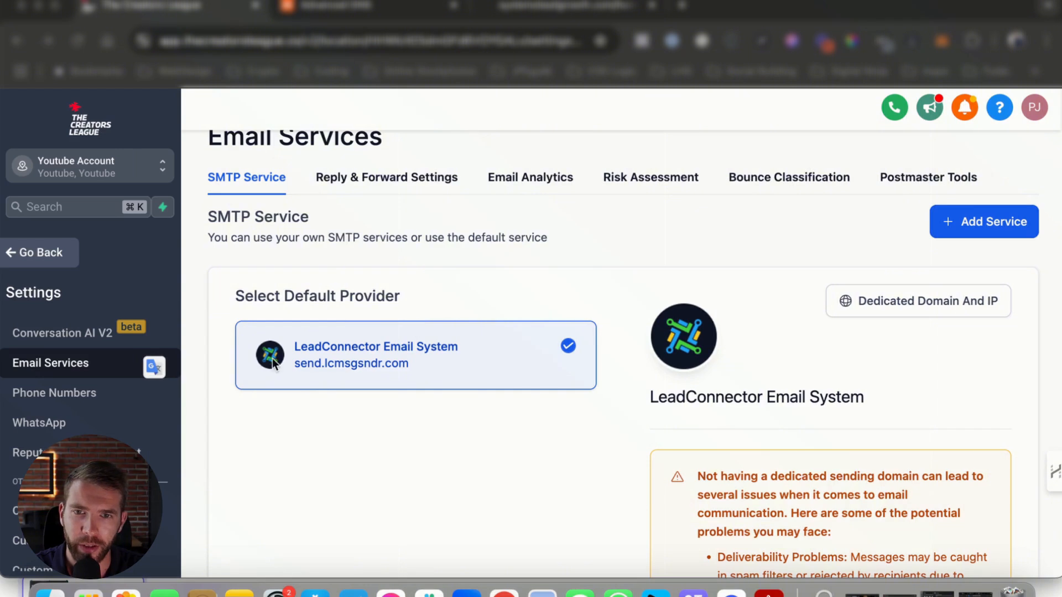
triple_click(828, 397)
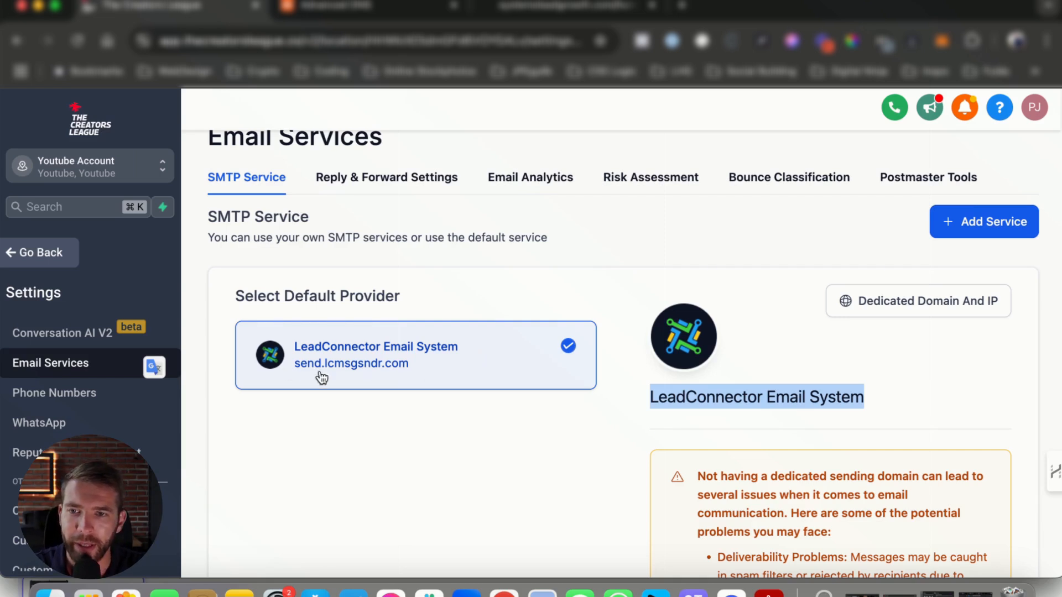
drag(295, 366, 409, 370)
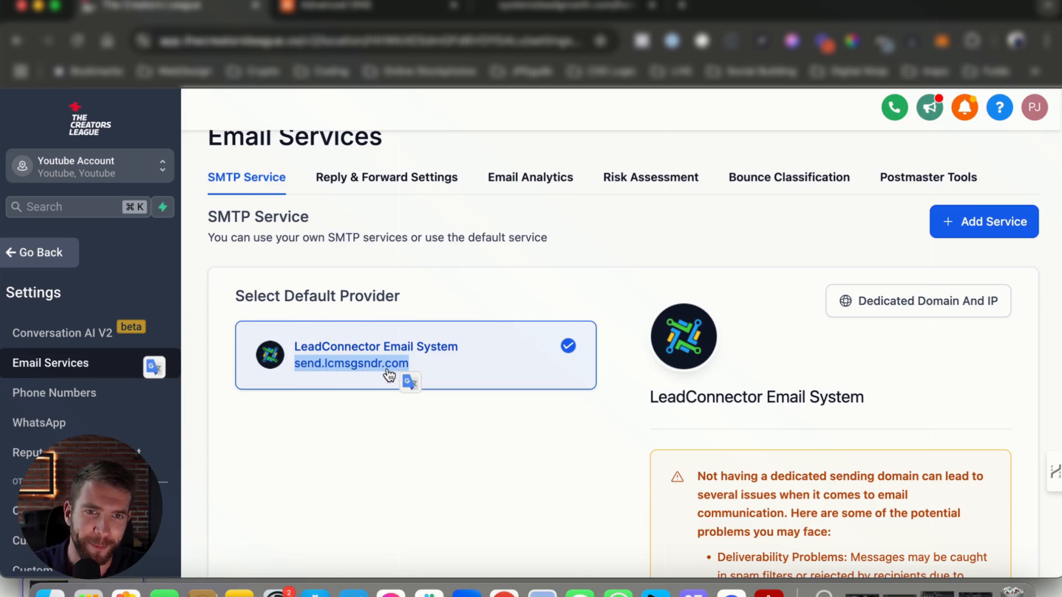
click(332, 370)
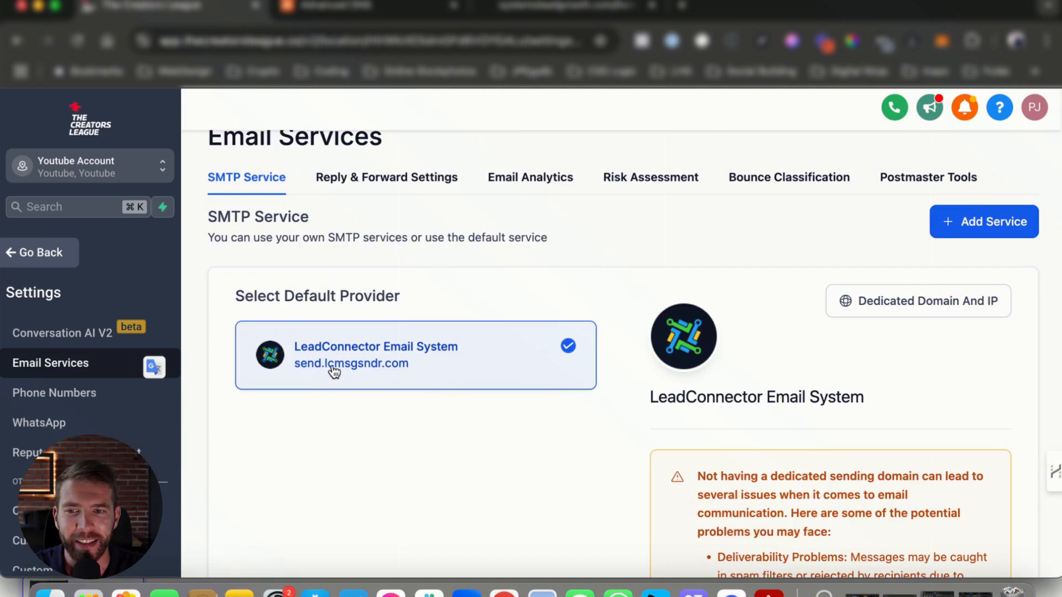
drag(445, 375, 296, 369)
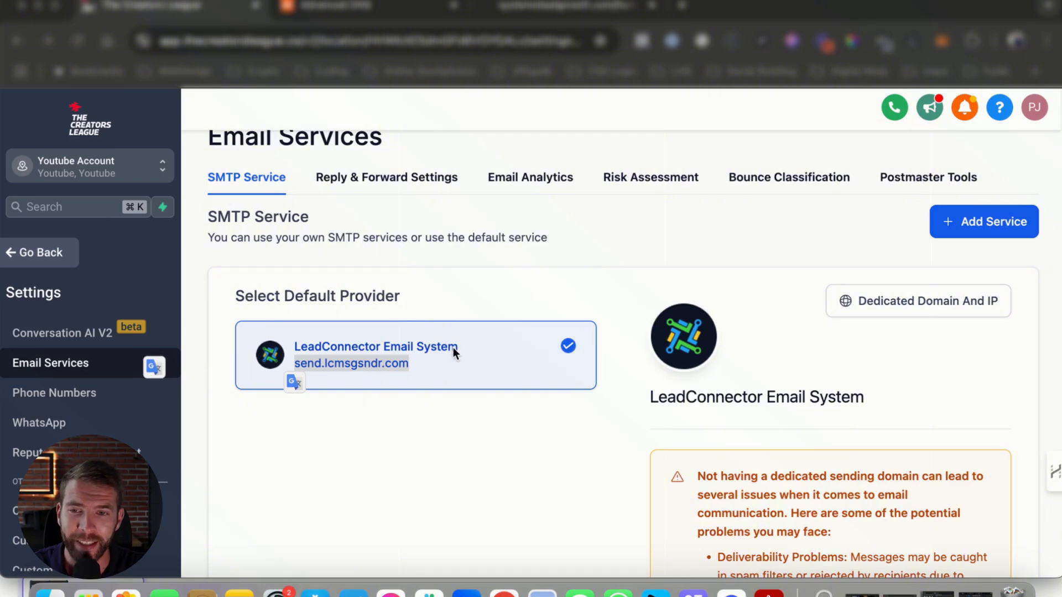
click(474, 403)
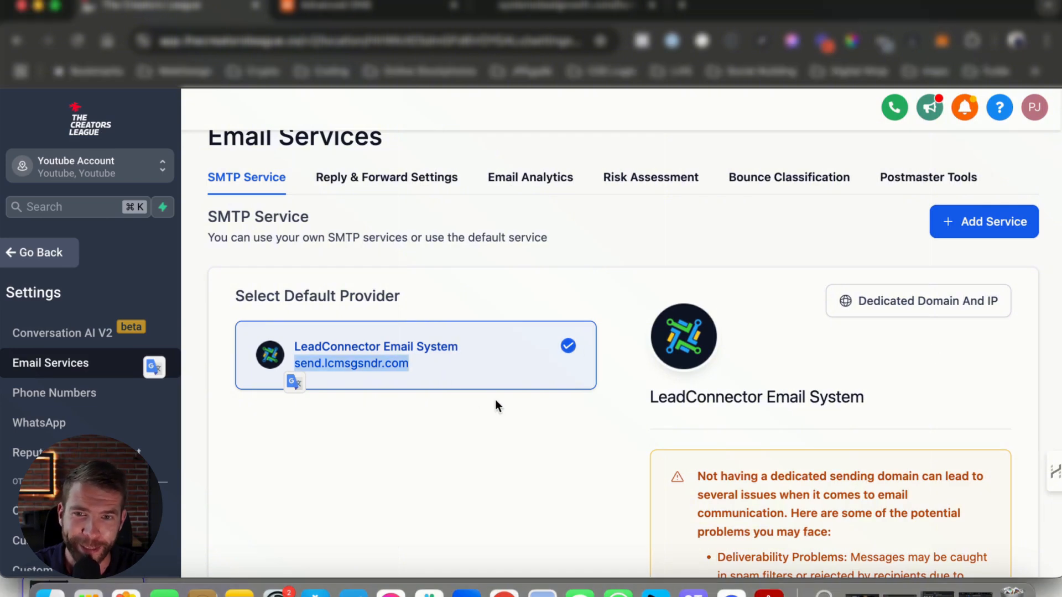
Step: Open the dedicated domain and IP settings and start adding a new dedicated domain
click(935, 312)
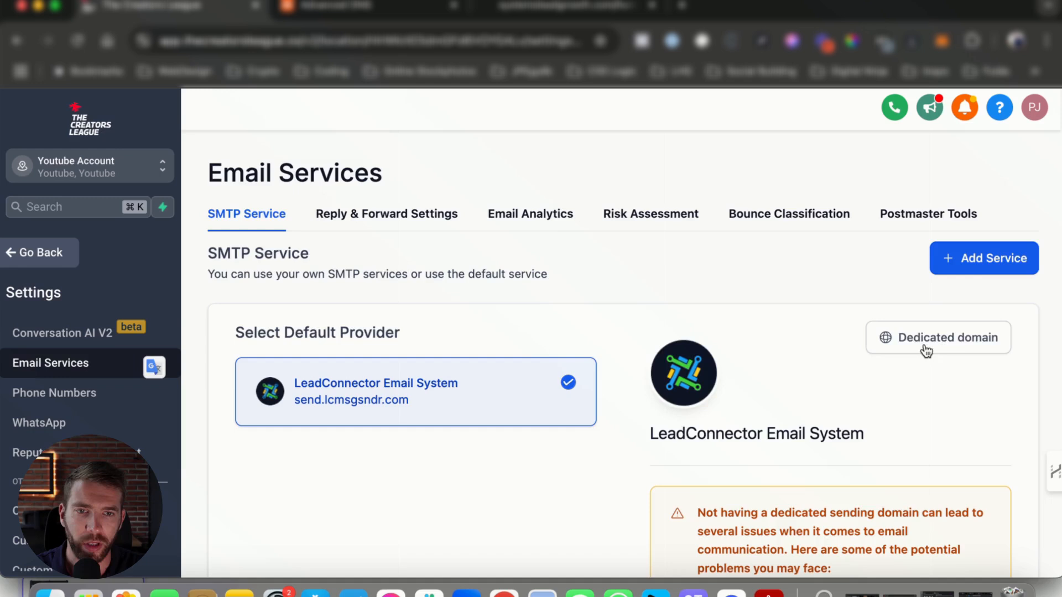
click(924, 344)
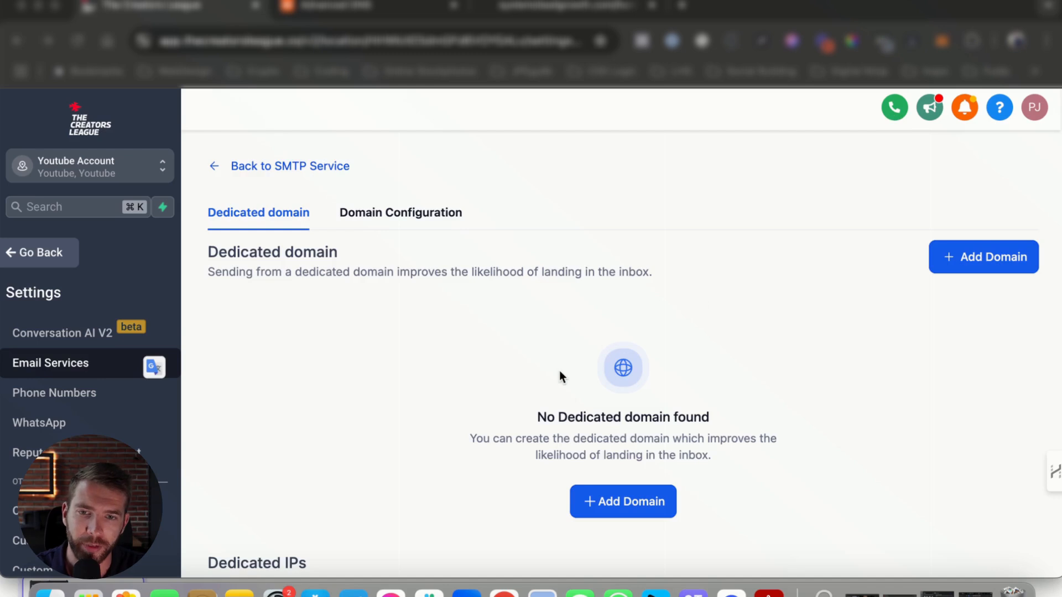
scroll(560, 377, down, 3)
scroll(584, 505, down, 5)
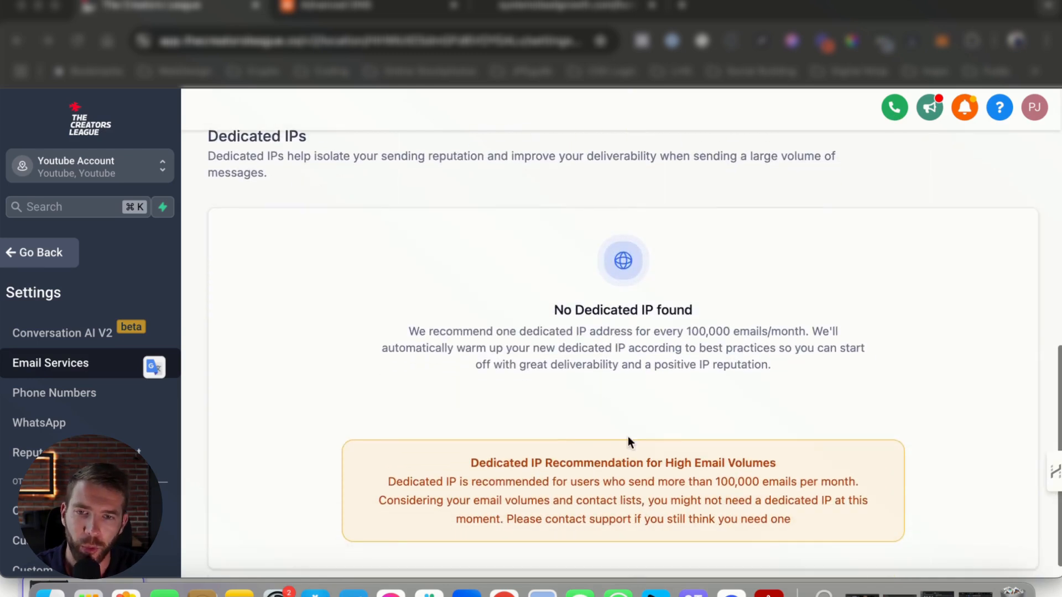
scroll(620, 463, up, 10)
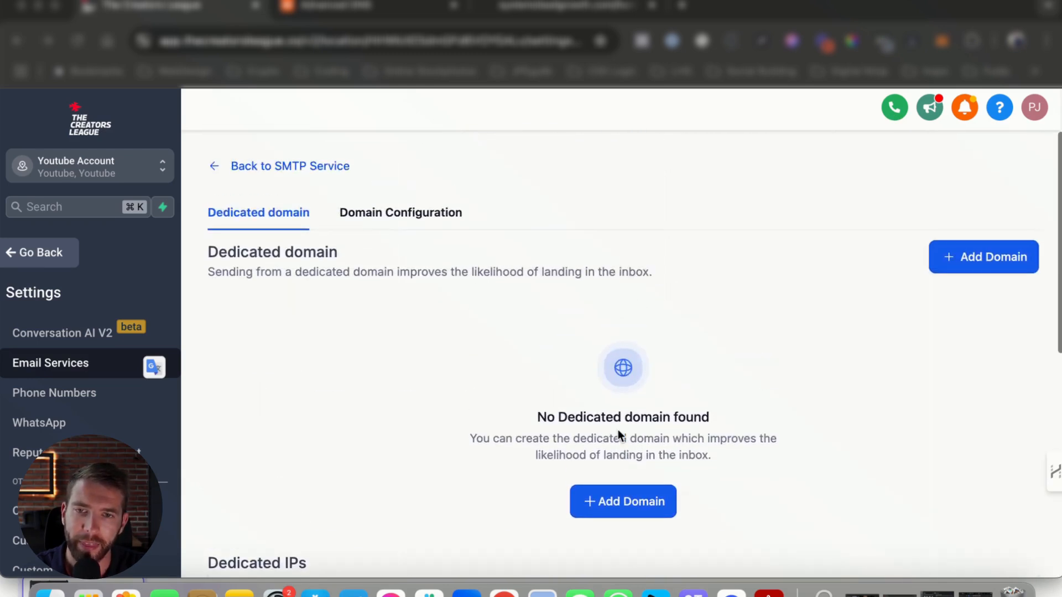
click(640, 508)
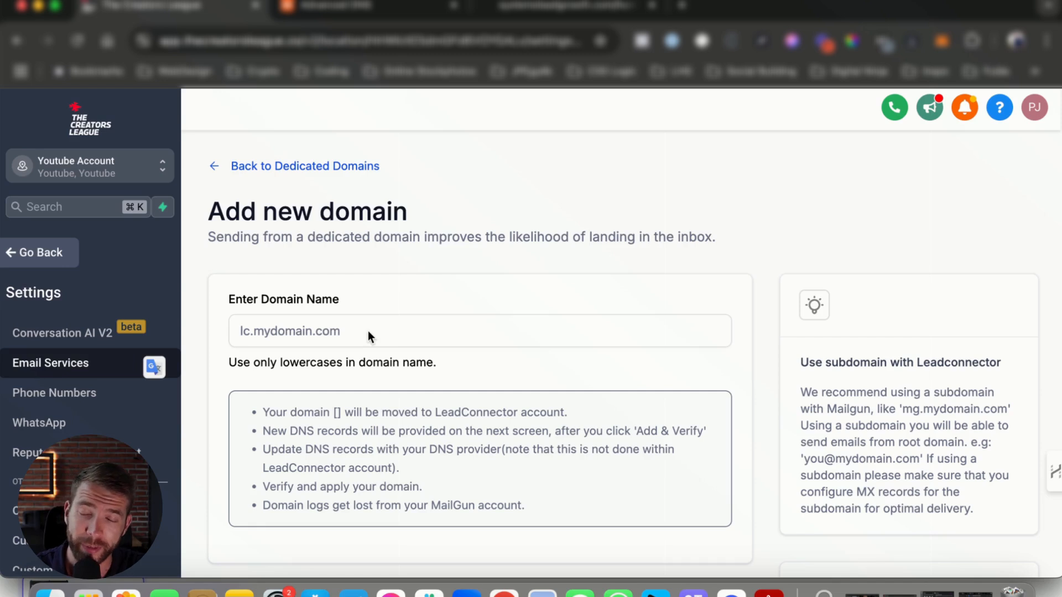
Step: Enter systemsleadgrowth.com as the name of the new dedicated domain
click(367, 331)
text(system)
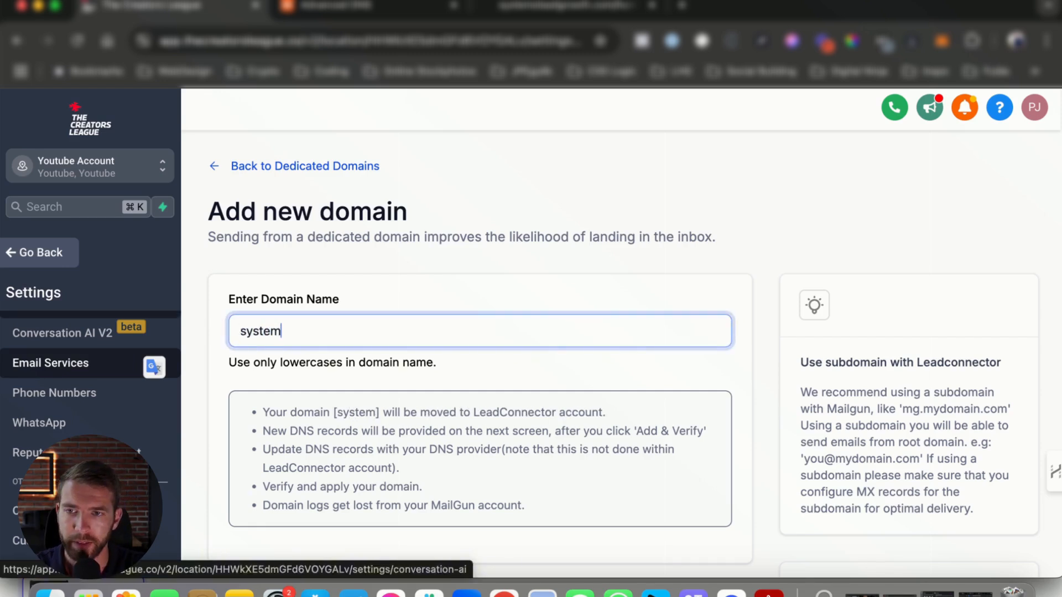
text(sleadgrowth.c)
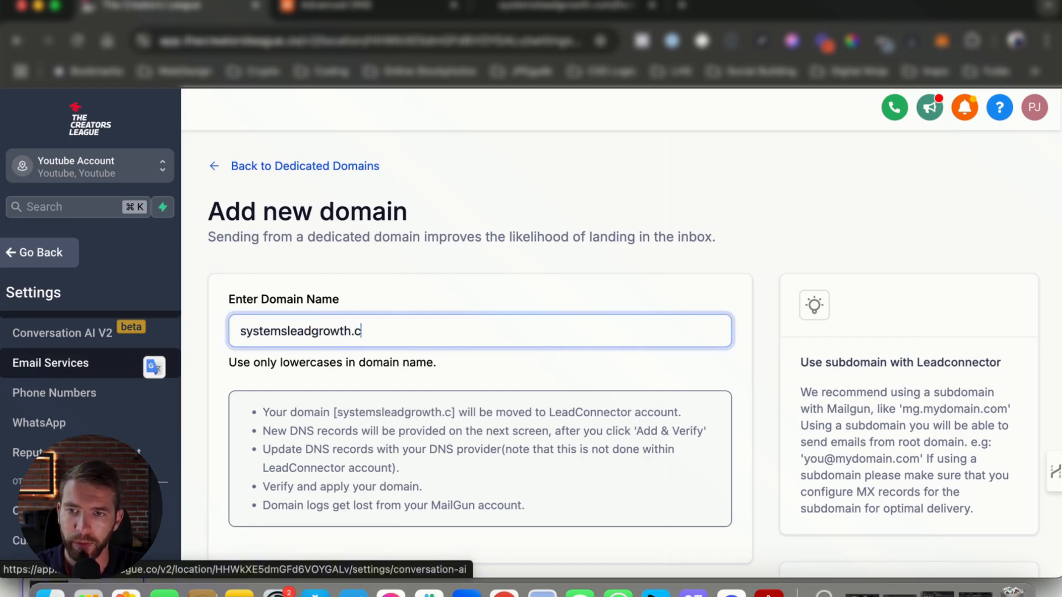
text(om)
Step: Prefix the domain name with the subdomain "lc." so it reads lc.systemsleadgrowth.com
key(super+a)
key(Left)
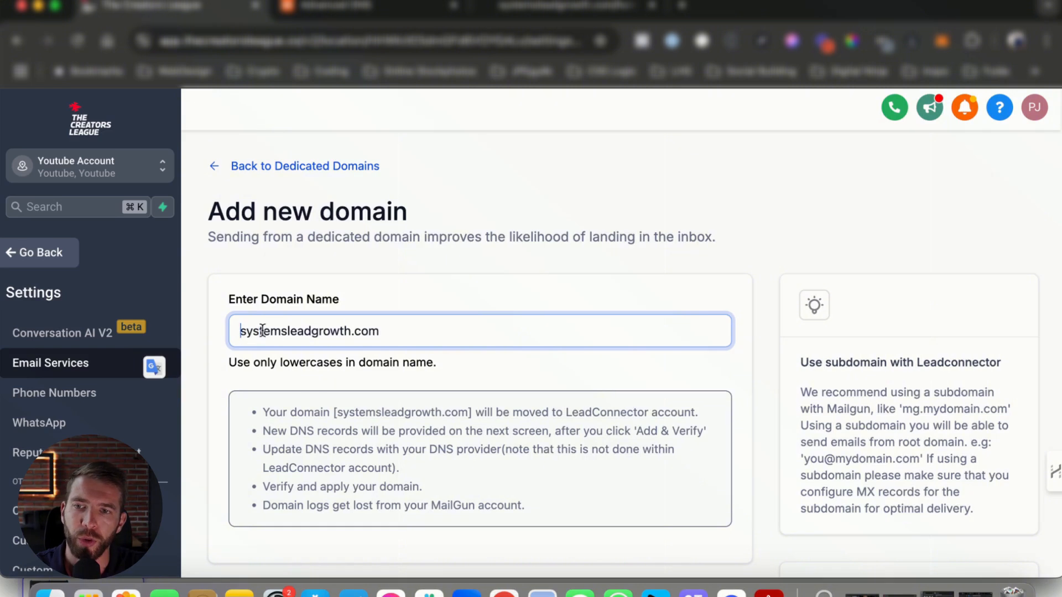
drag(230, 299, 348, 302)
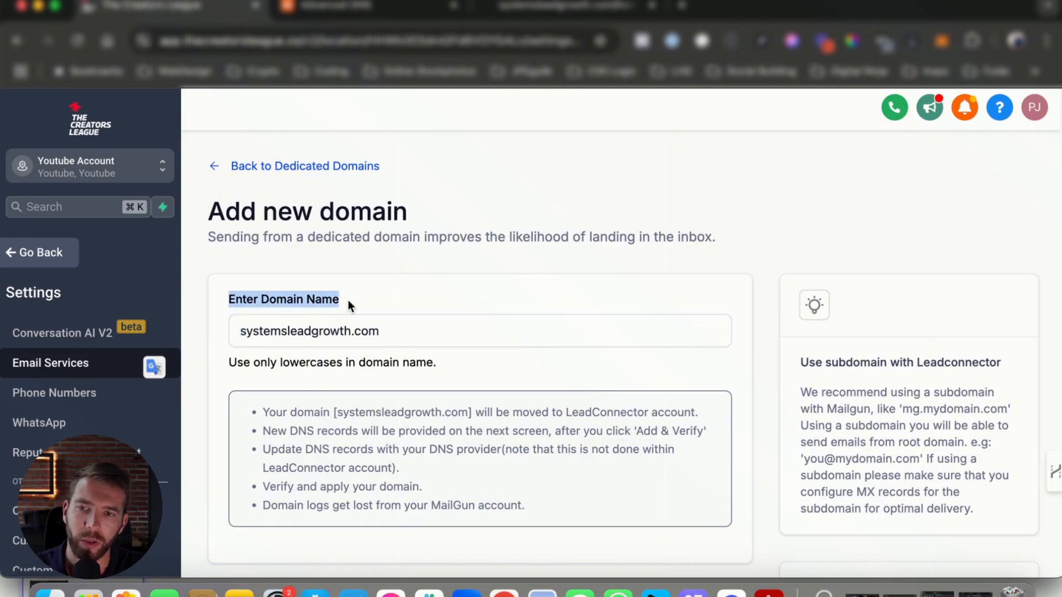
click(317, 332)
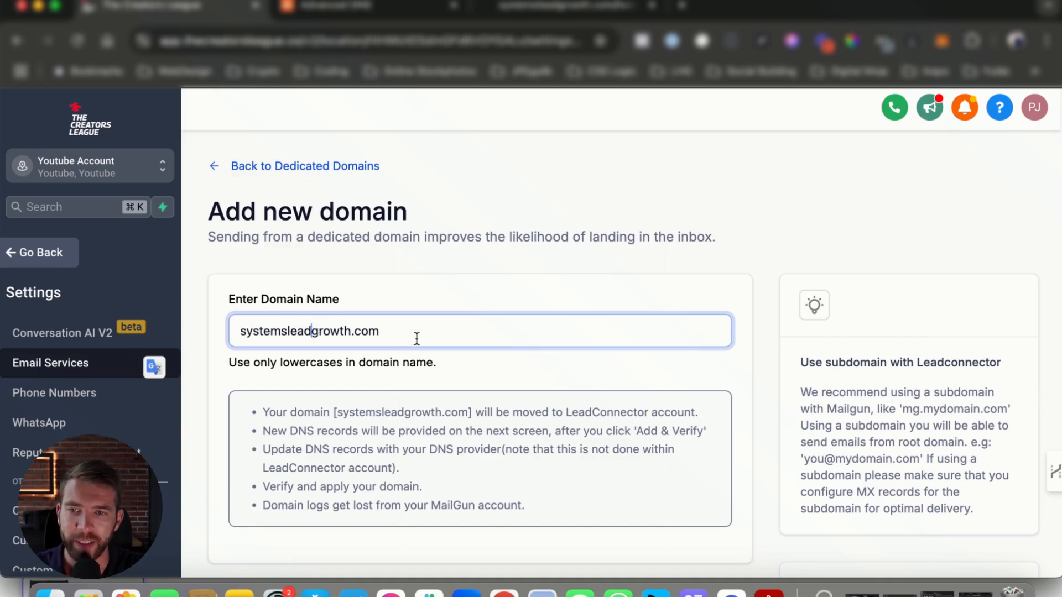
drag(417, 338, 231, 322)
key(Left)
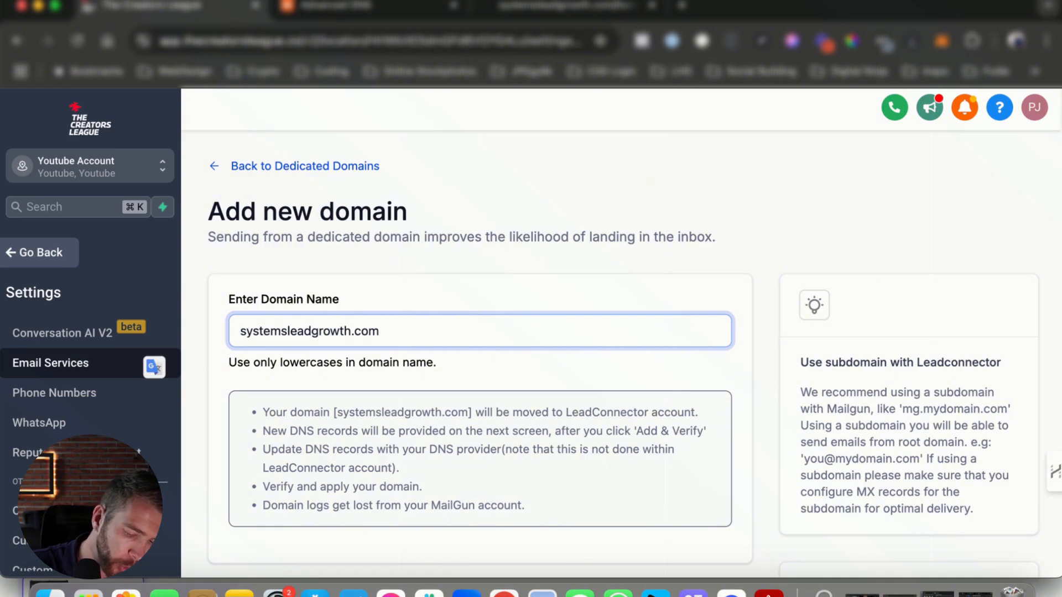
text(lc.)
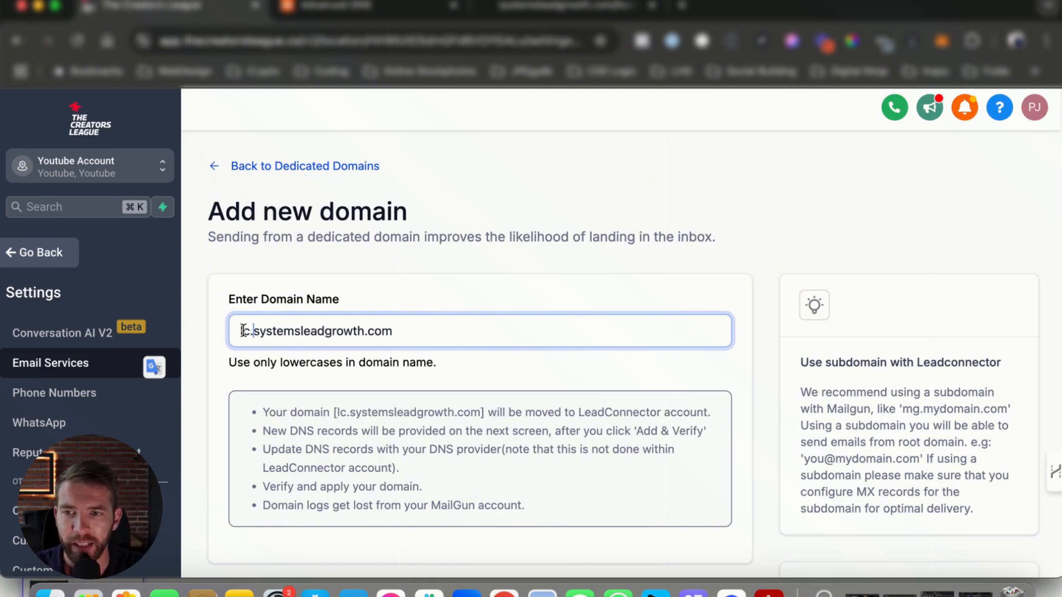
drag(244, 326, 261, 326)
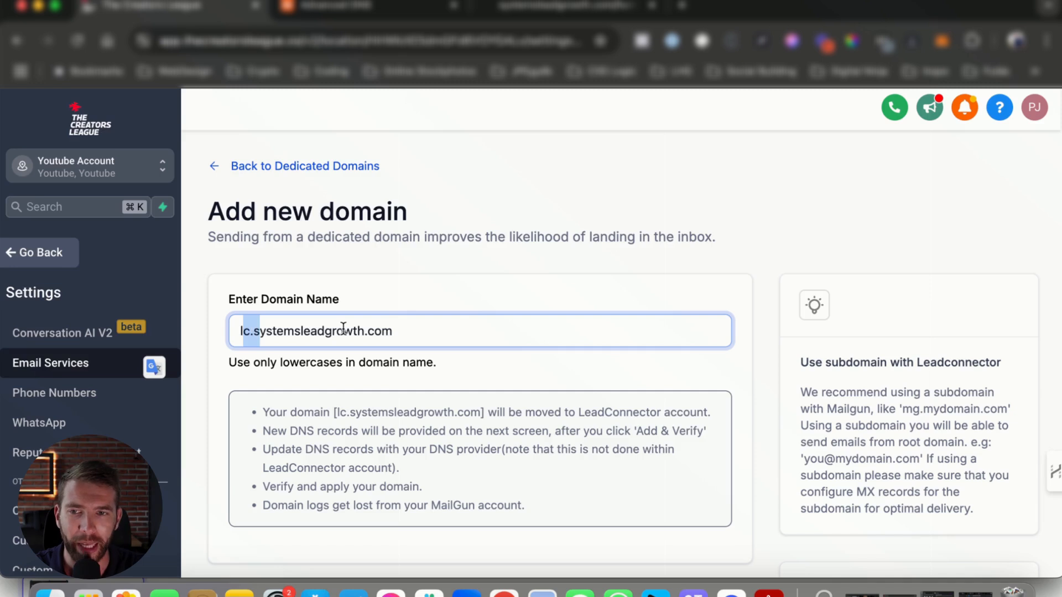
drag(408, 332, 189, 334)
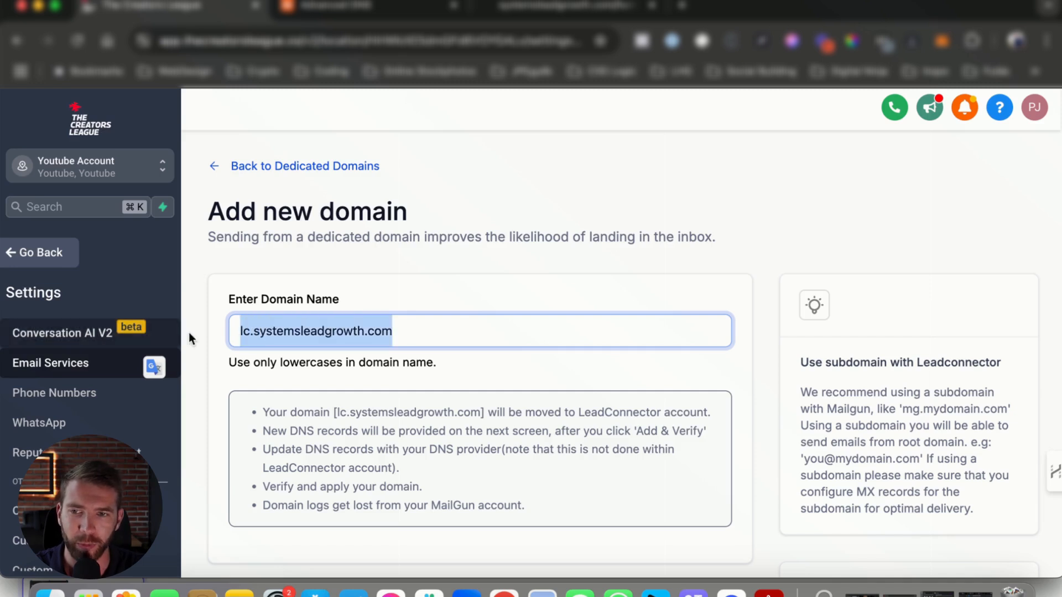
click(253, 330)
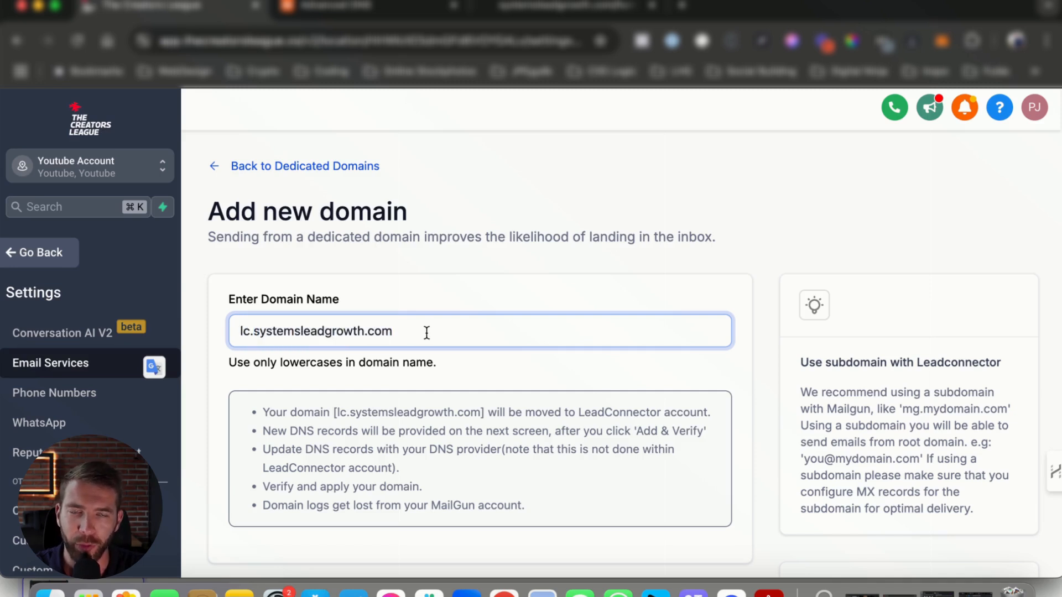
drag(424, 332, 254, 327)
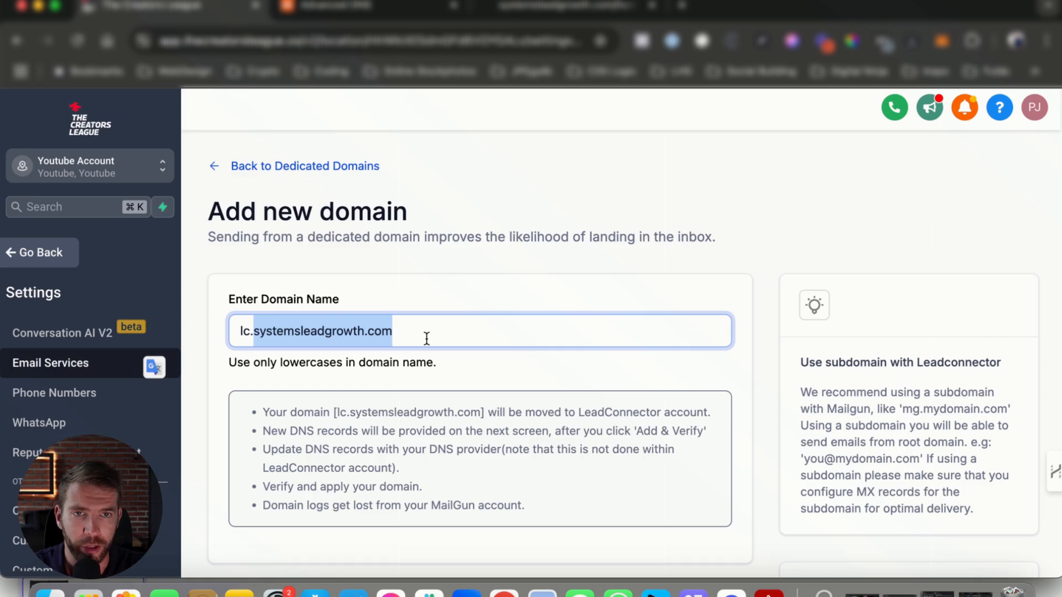
click(388, 326)
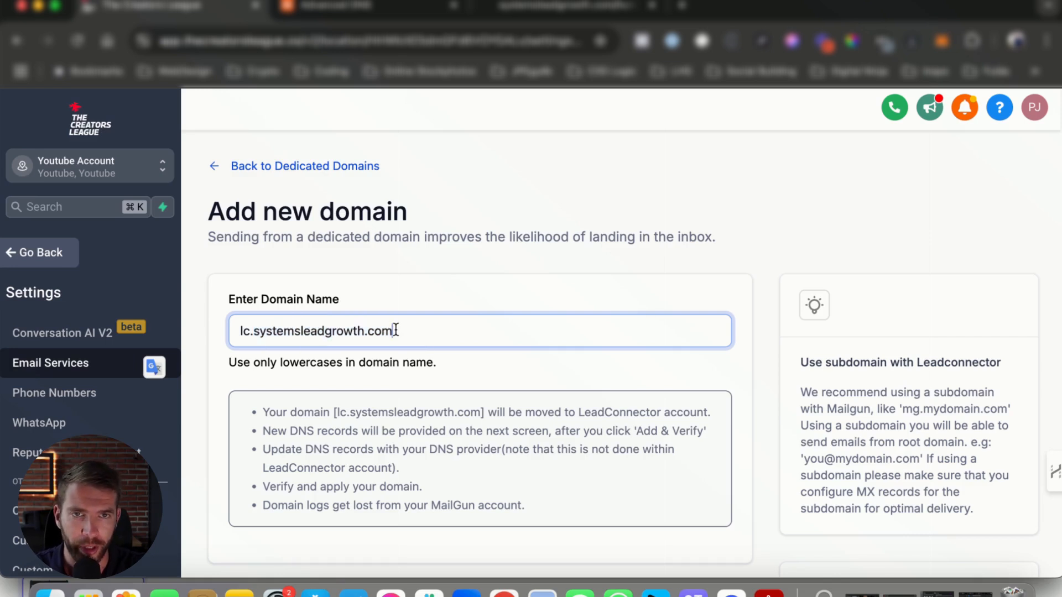
drag(420, 331, 173, 330)
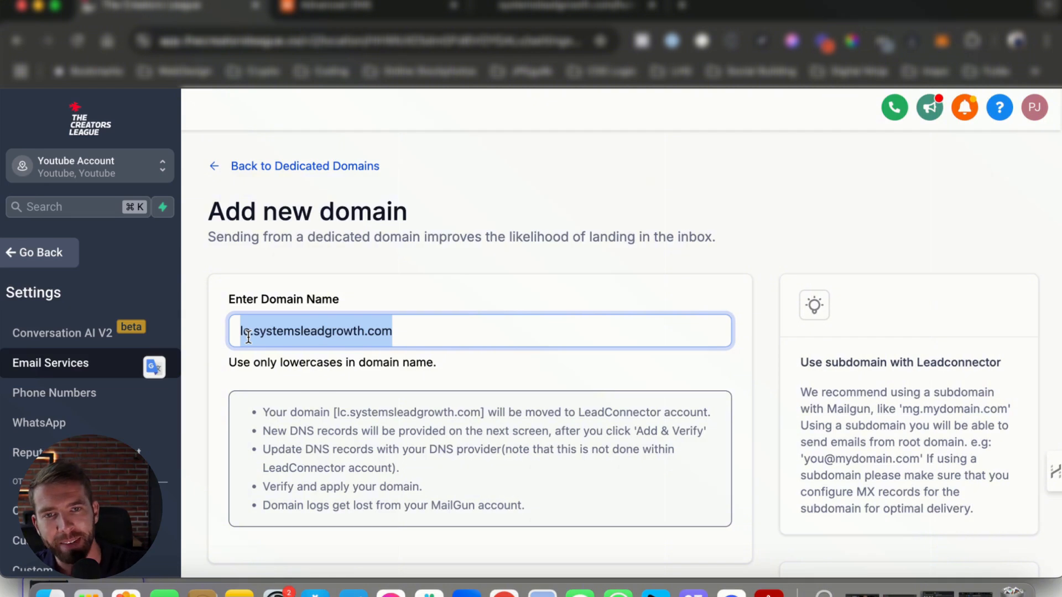
click(410, 331)
drag(422, 332, 198, 334)
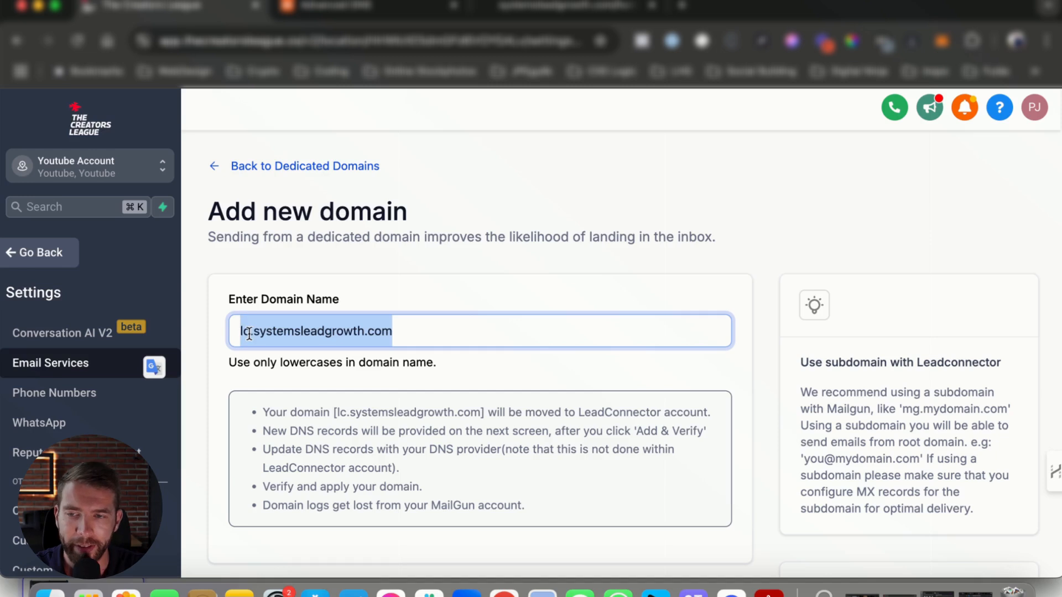
click(426, 330)
drag(427, 329, 266, 323)
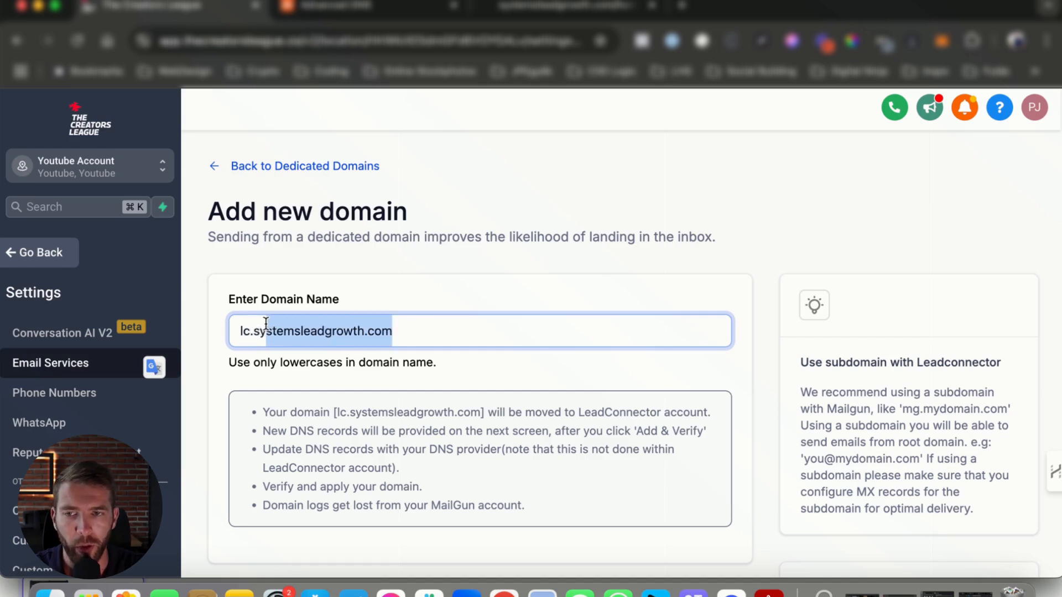
Step: Submit lc.systemsleadgrowth.com to be added and verified as the dedicated sending domain
click(423, 332)
drag(424, 332, 196, 327)
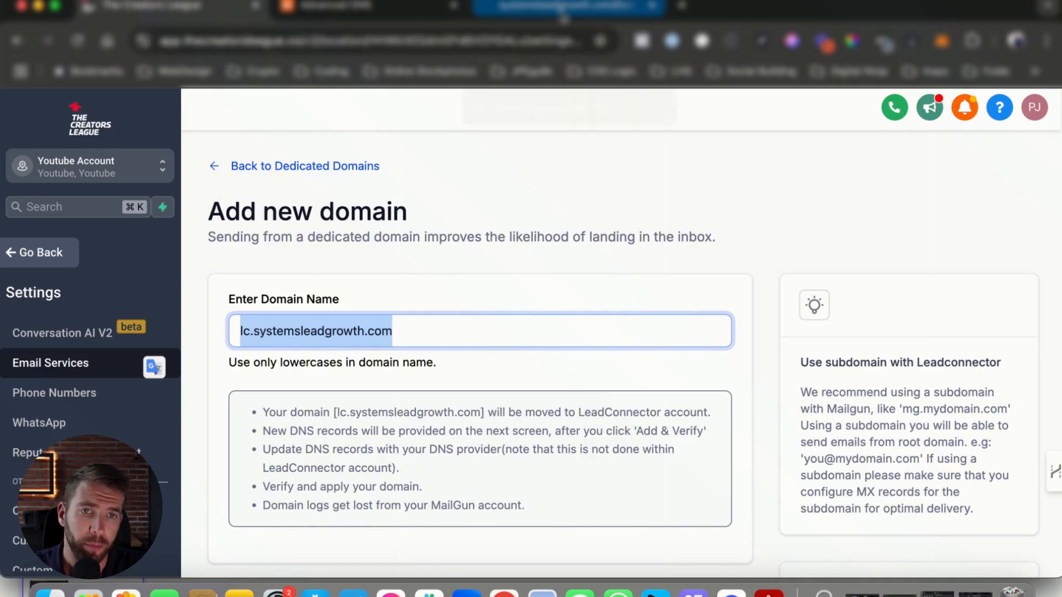
click(562, 17)
click(158, 4)
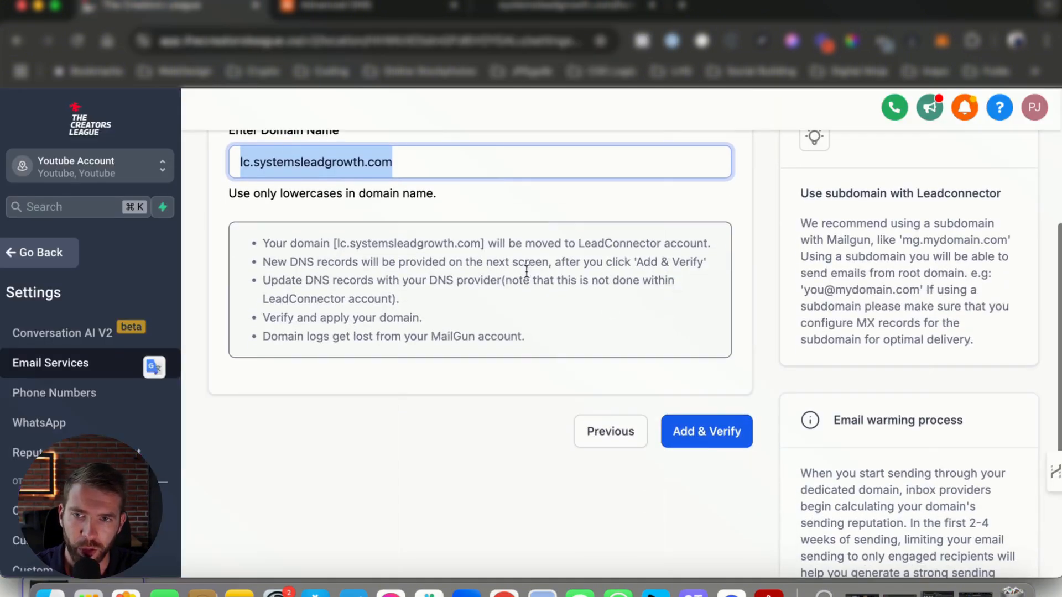
click(718, 436)
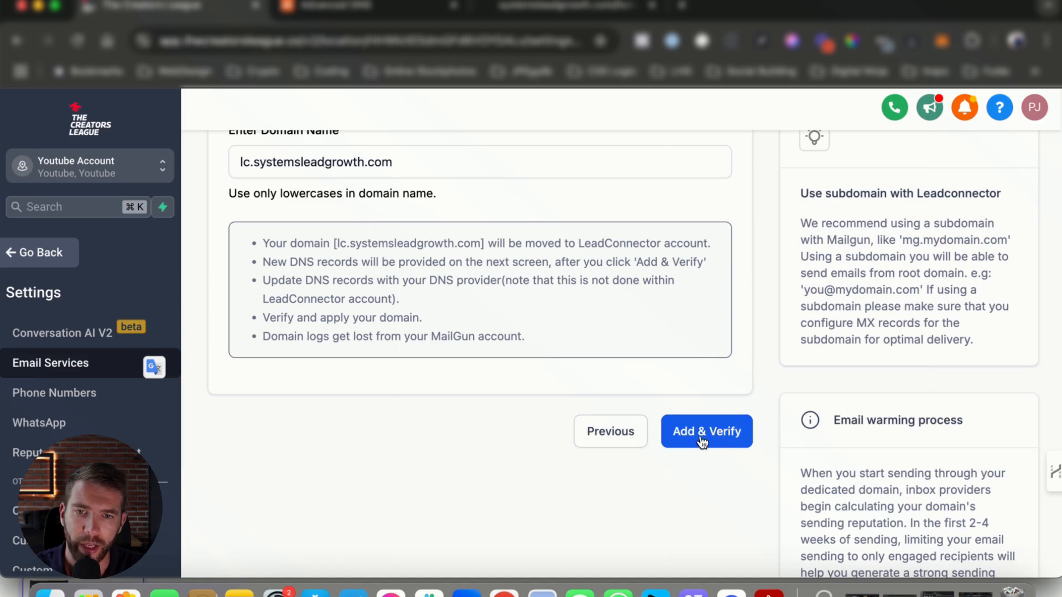
click(712, 420)
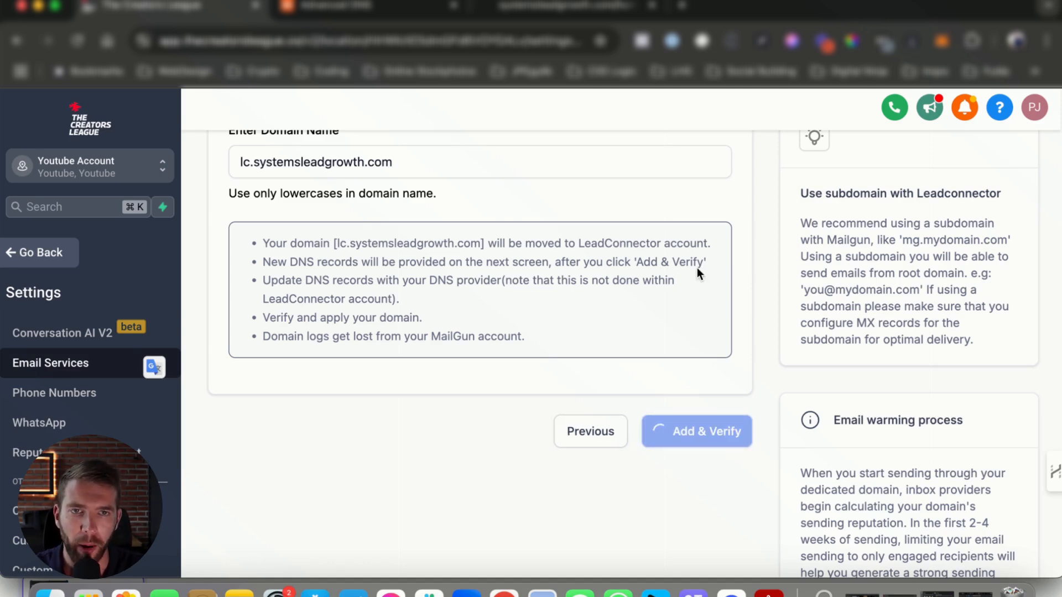
scroll(542, 218, up, 1)
click(550, 181)
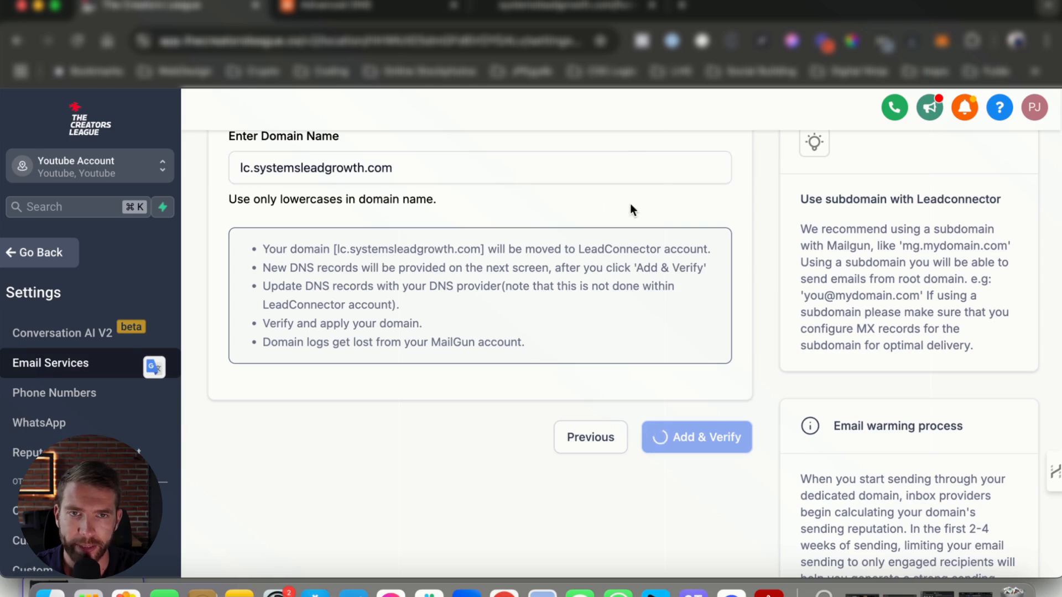
Step: Choose to add the DNS records manually for connecting the lc.systemsleadgrowth.com subdomain
click(370, 6)
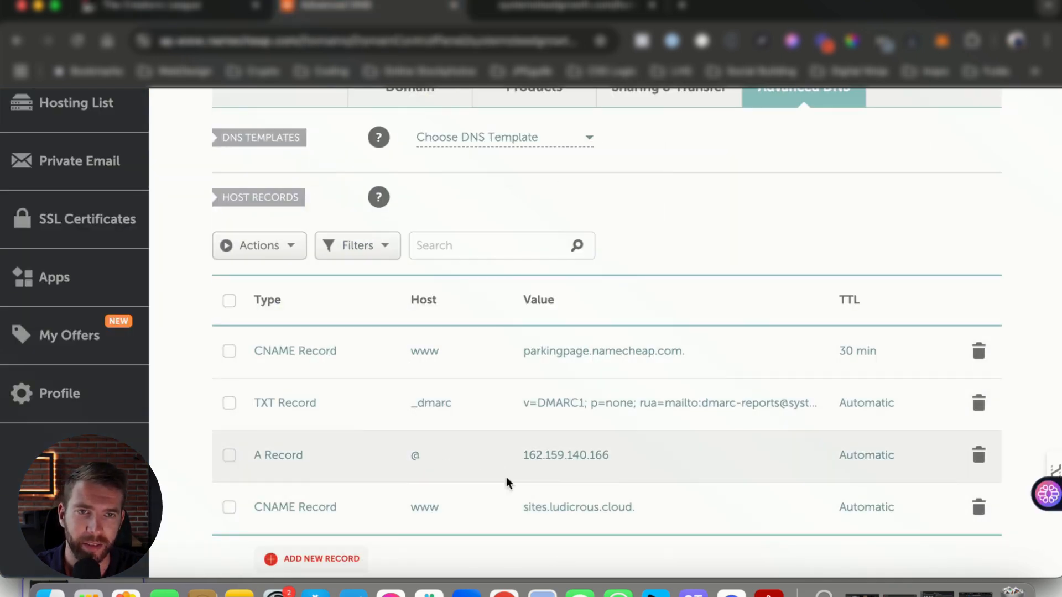
click(147, 11)
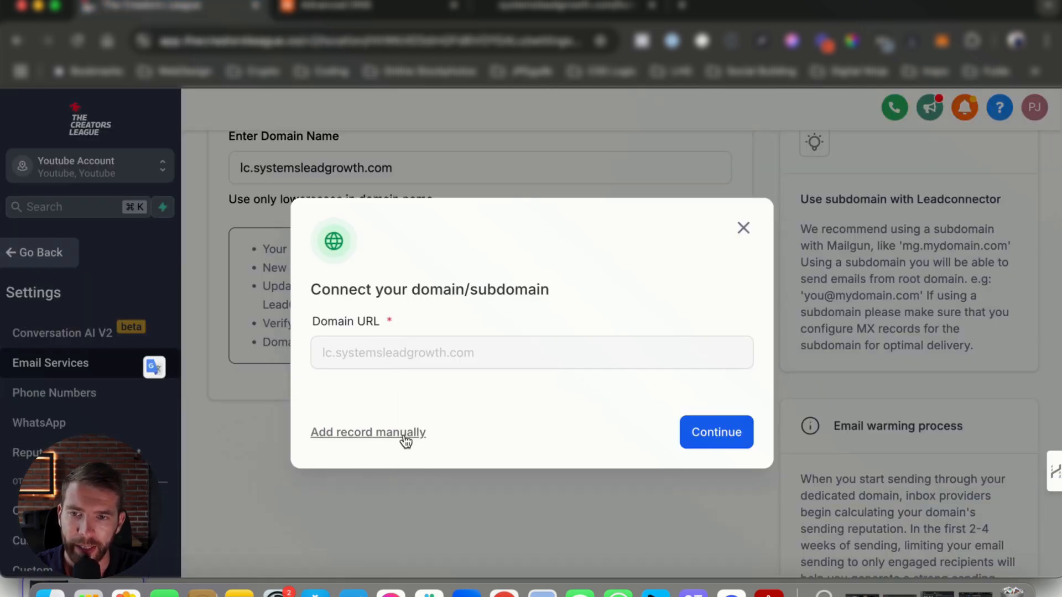
click(406, 437)
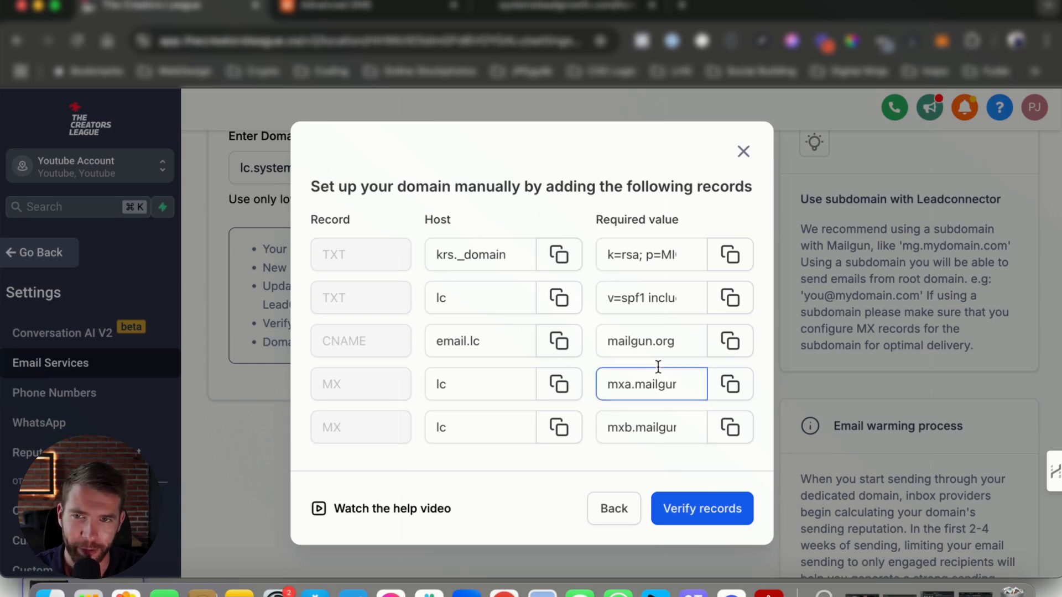
Step: Add a new TXT record in Namecheap's host records, using the krs._domainkey host copied from the manual setup list
click(559, 256)
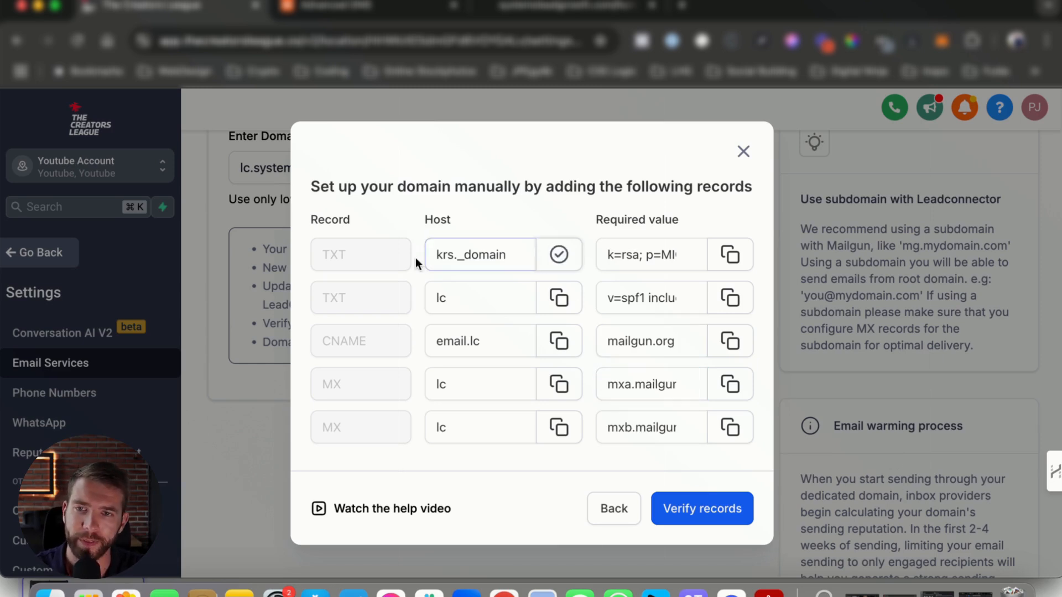
click(376, 16)
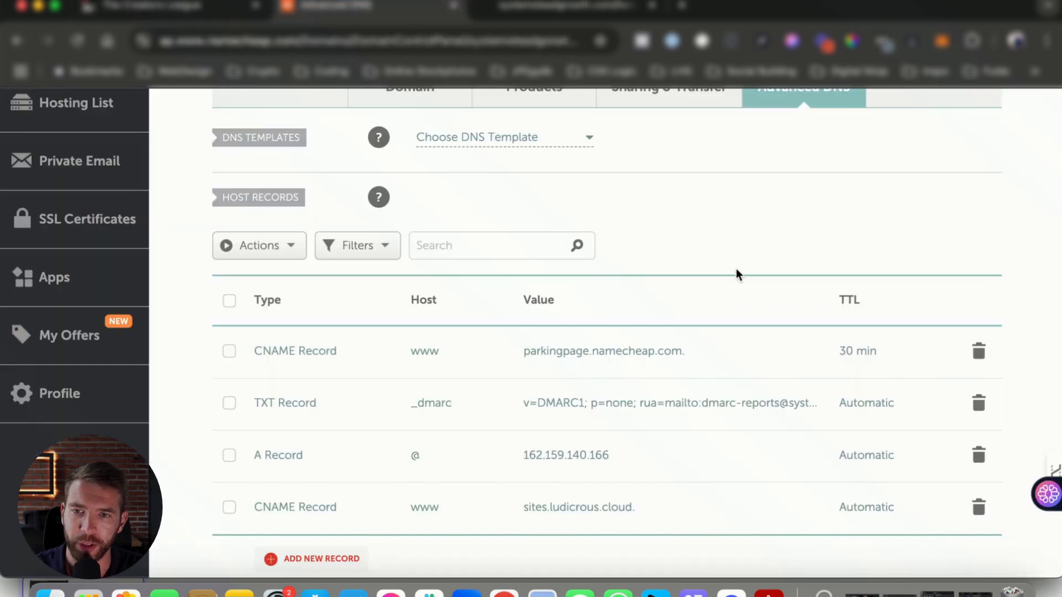
scroll(346, 483, down, 3)
click(337, 491)
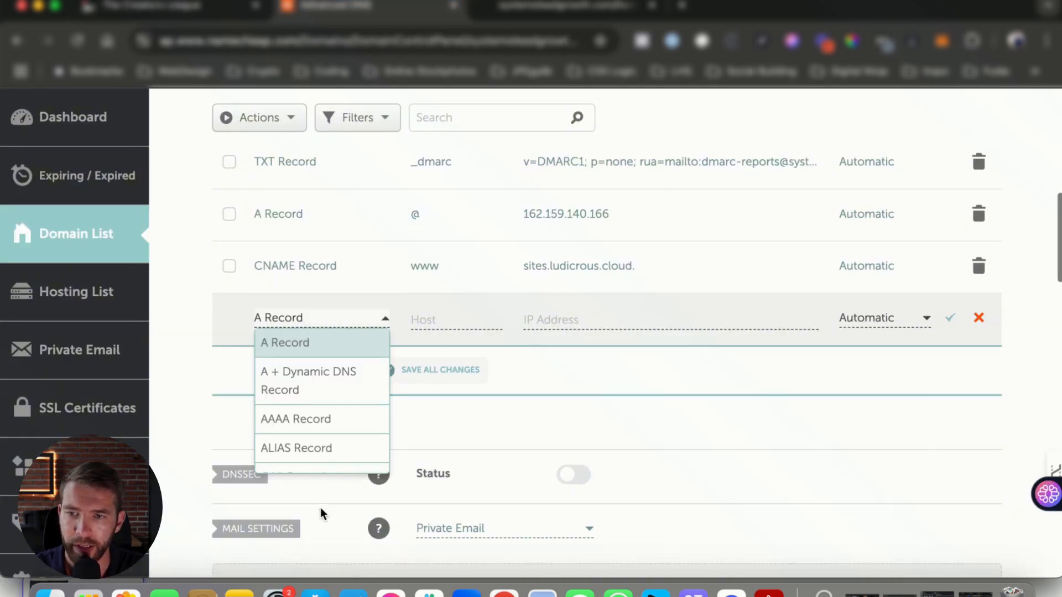
scroll(301, 290, down, 4)
click(304, 291)
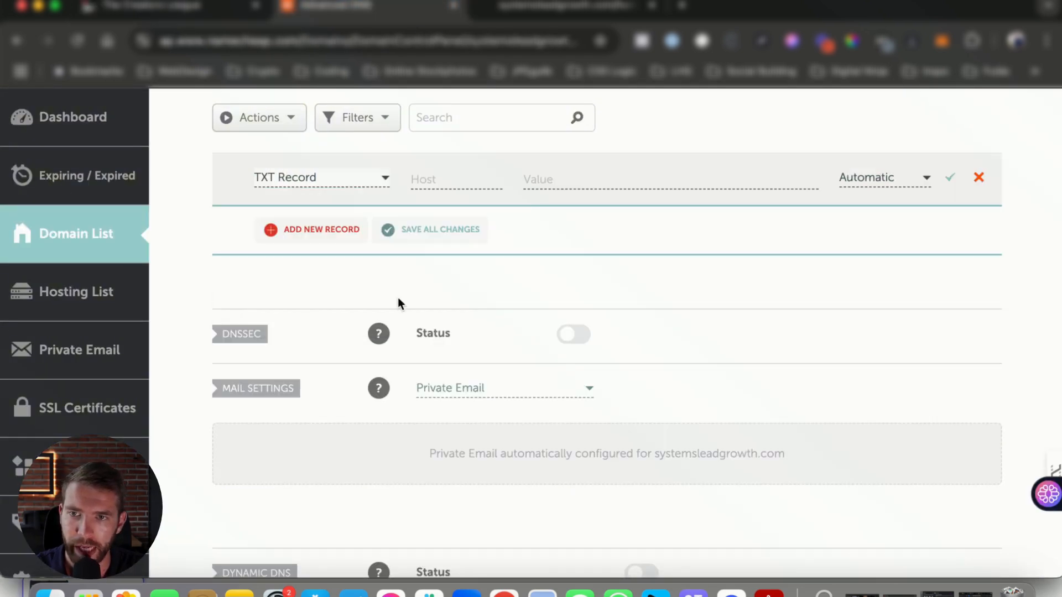
click(485, 183)
key(super+v)
Step: Copy the first TXT record's required k=rsa value from the setup list into the new TXT record in Namecheap
key(ctrl+shift+Tab)
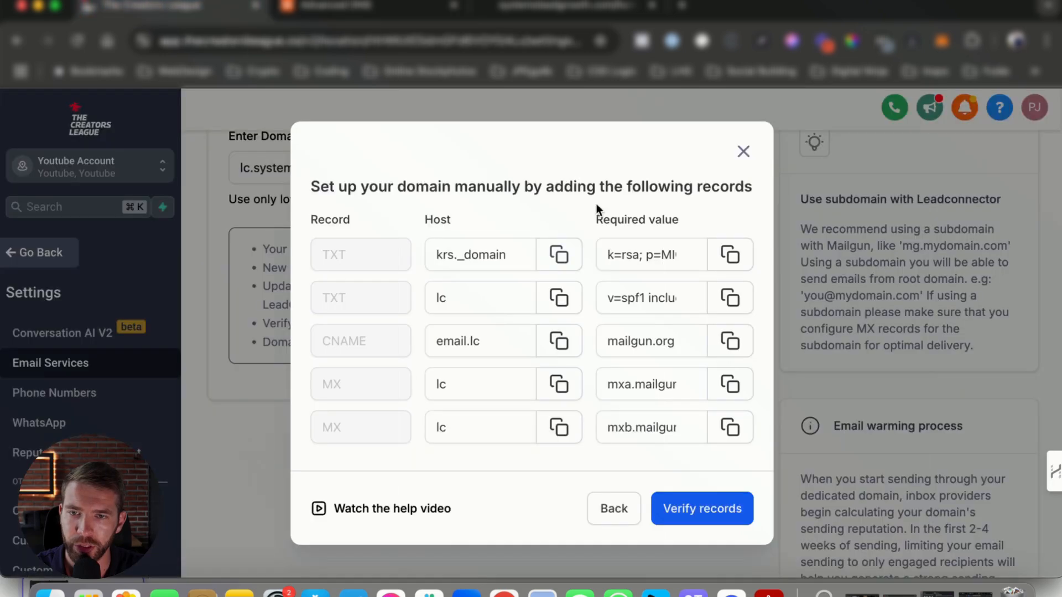
click(730, 255)
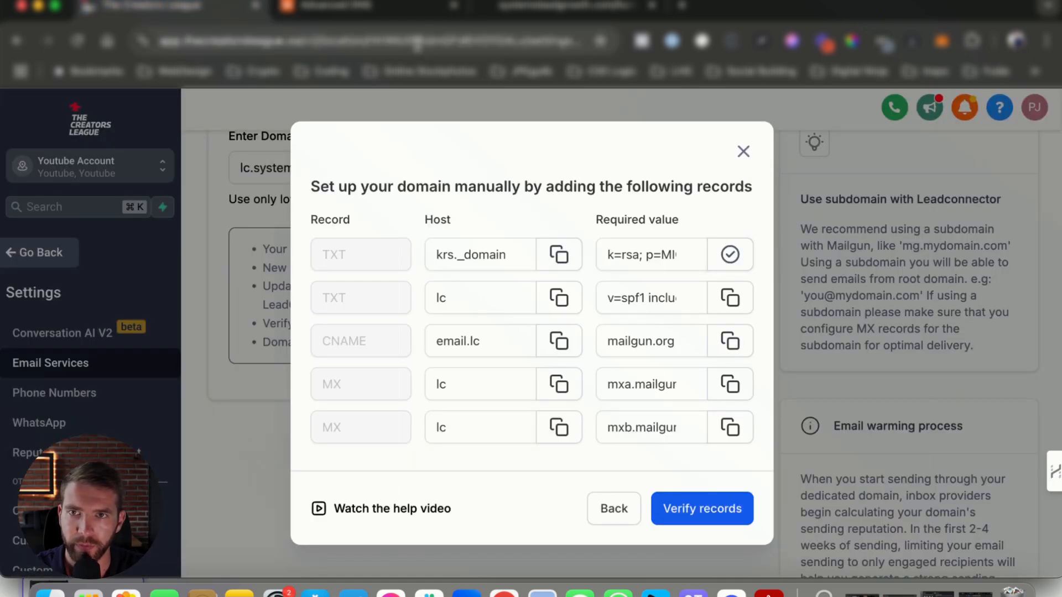
click(410, 7)
click(516, 181)
key(super+v)
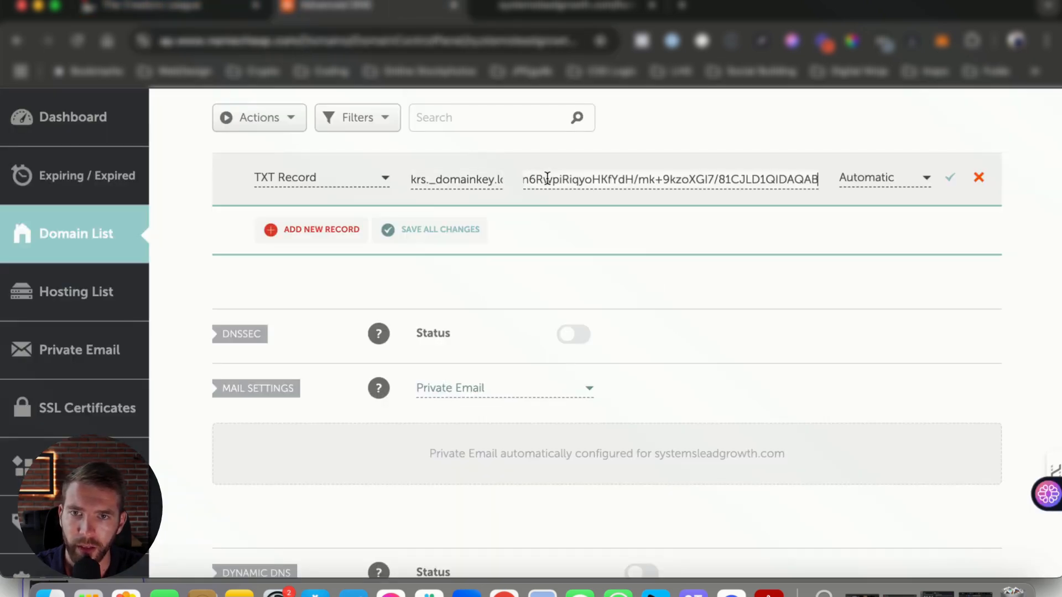
Step: Copy the second TXT record's host, lc, from the setup list and start another new host record in Namecheap
key(ctrl+shift+Tab)
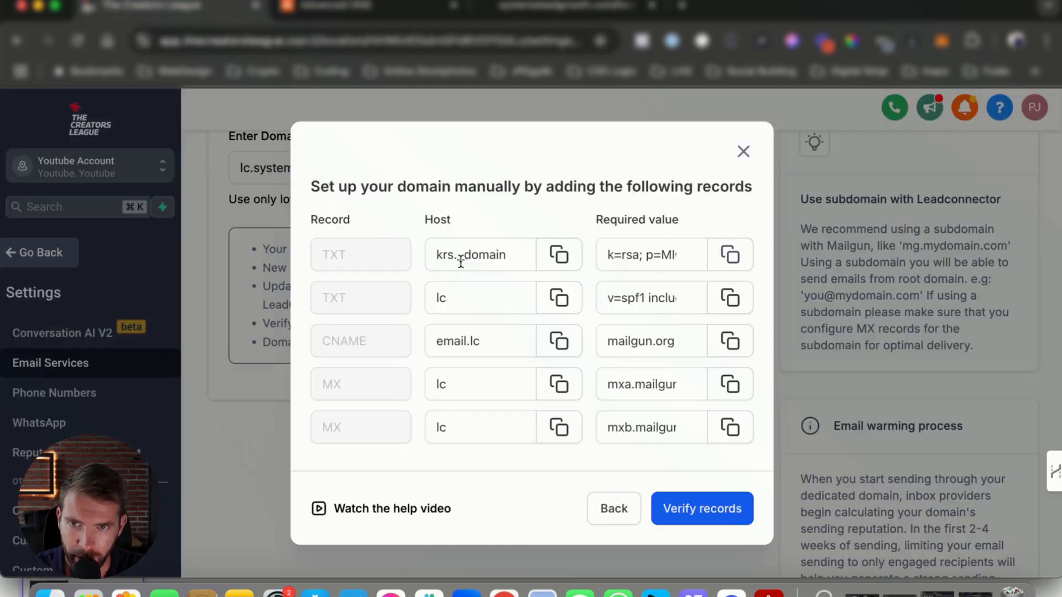
click(558, 299)
click(309, 6)
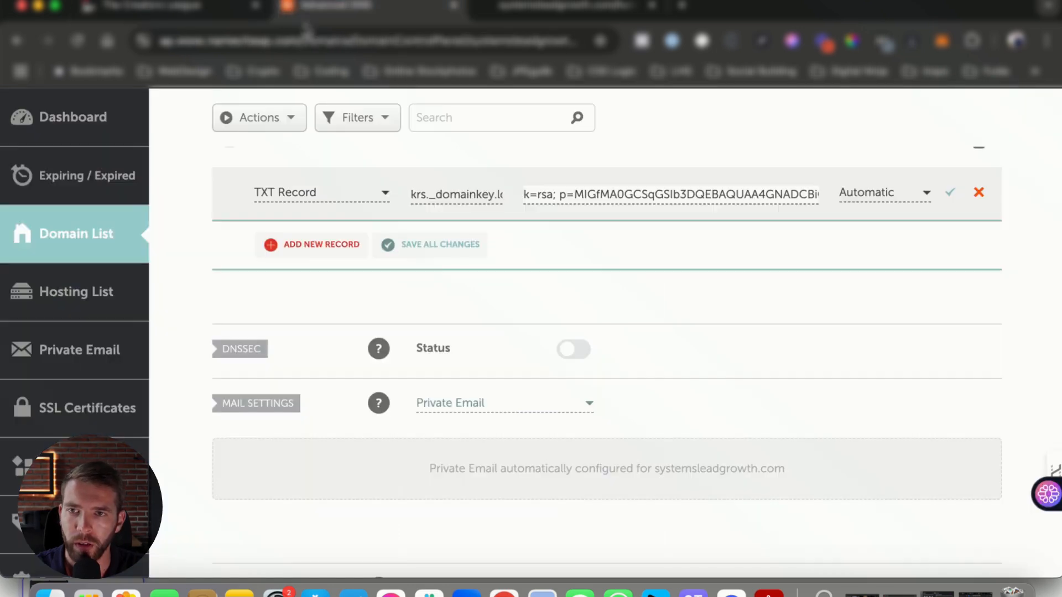
click(327, 245)
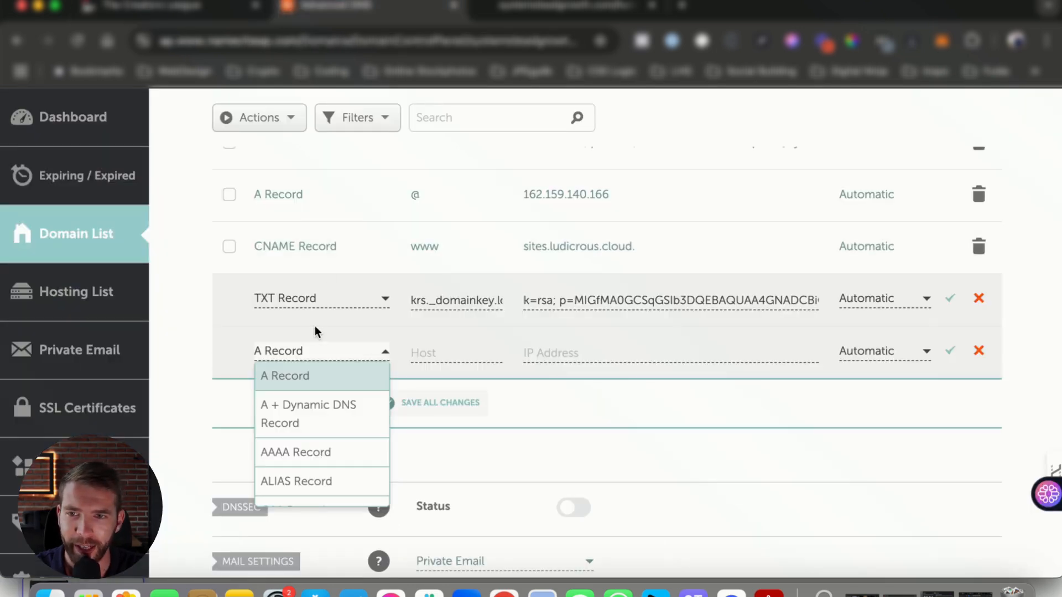
scroll(310, 403, down, 5)
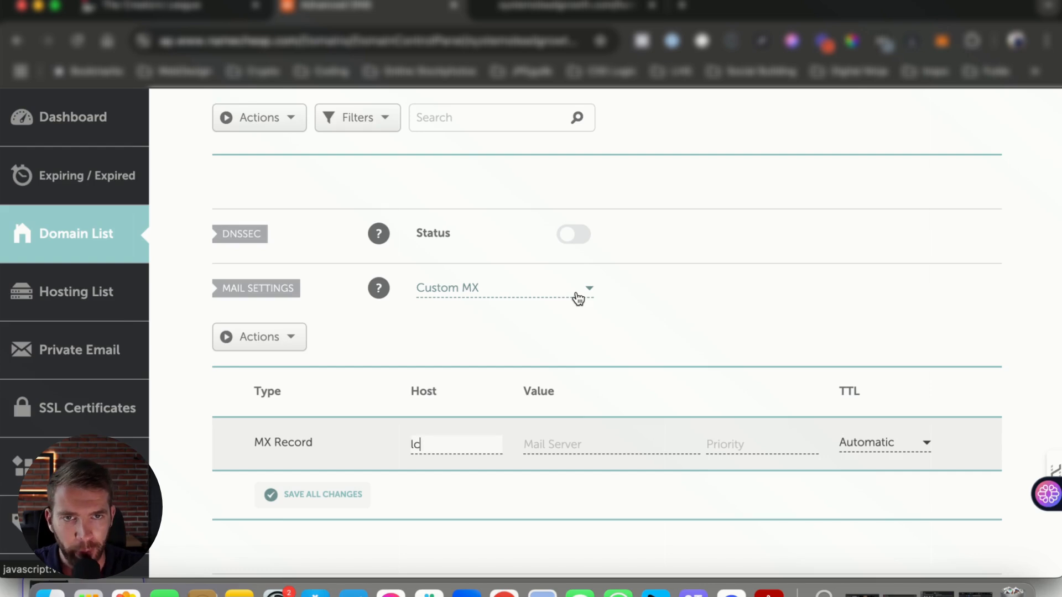
Step: Examine the TXT and CNAME entries in the host records and the Custom MX entry in the mail settings
scroll(242, 260, down, 1)
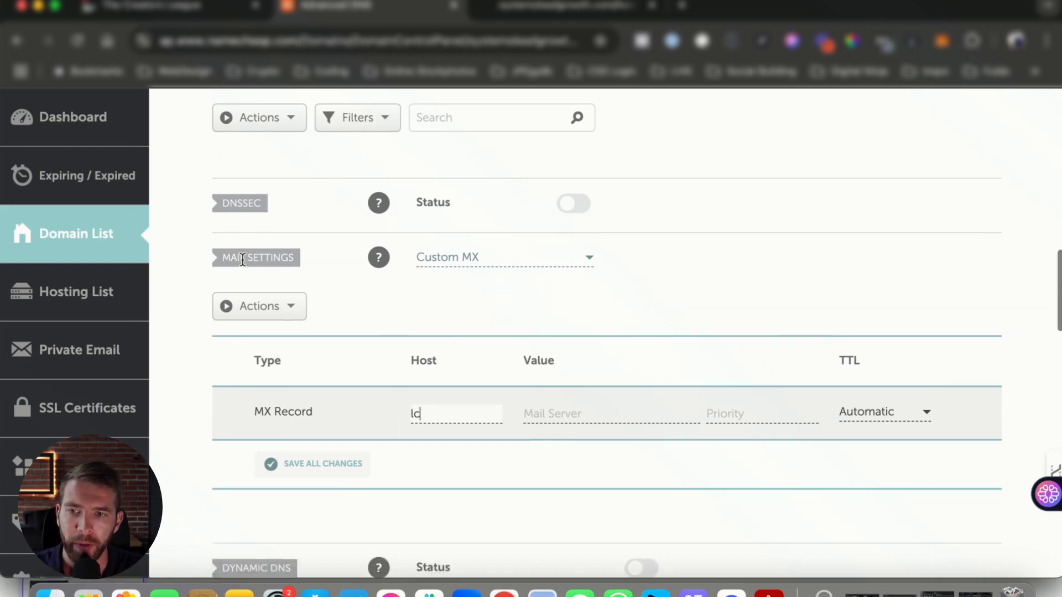
scroll(311, 415, up, 1)
scroll(391, 268, up, 10)
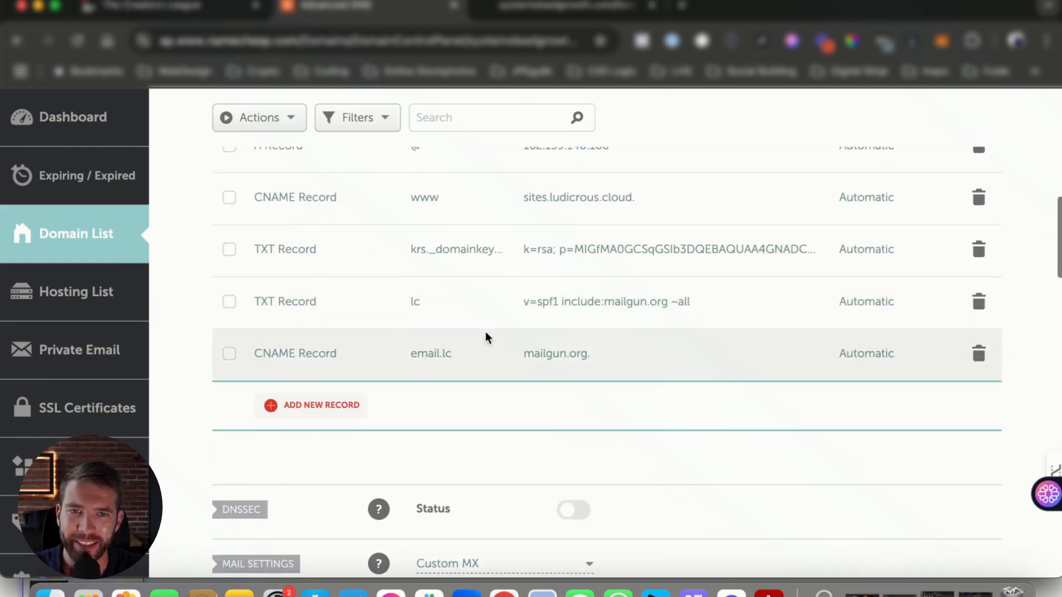
scroll(486, 337, up, 5)
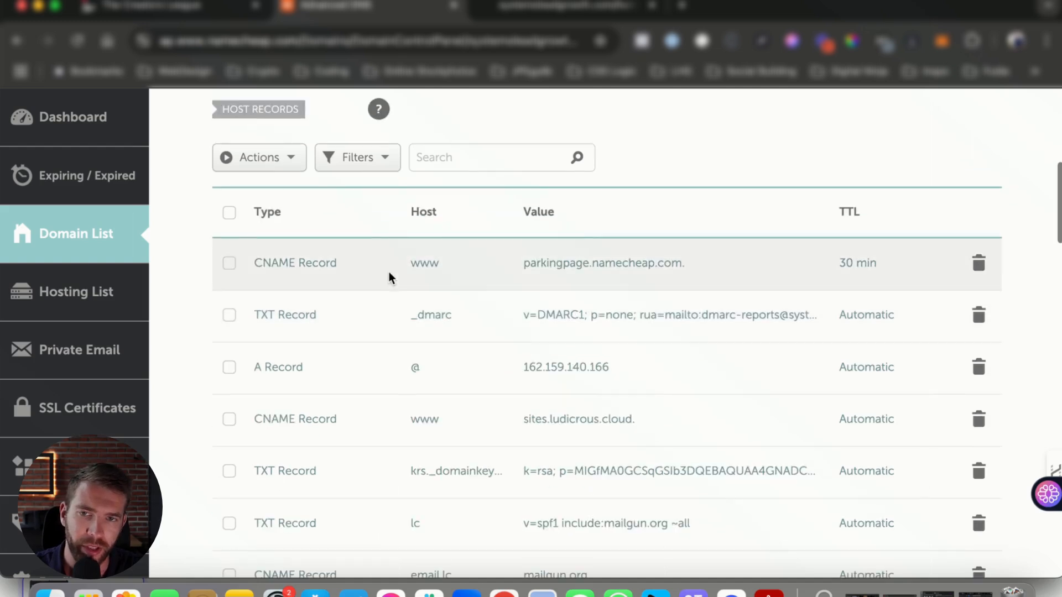
scroll(321, 415, down, 3)
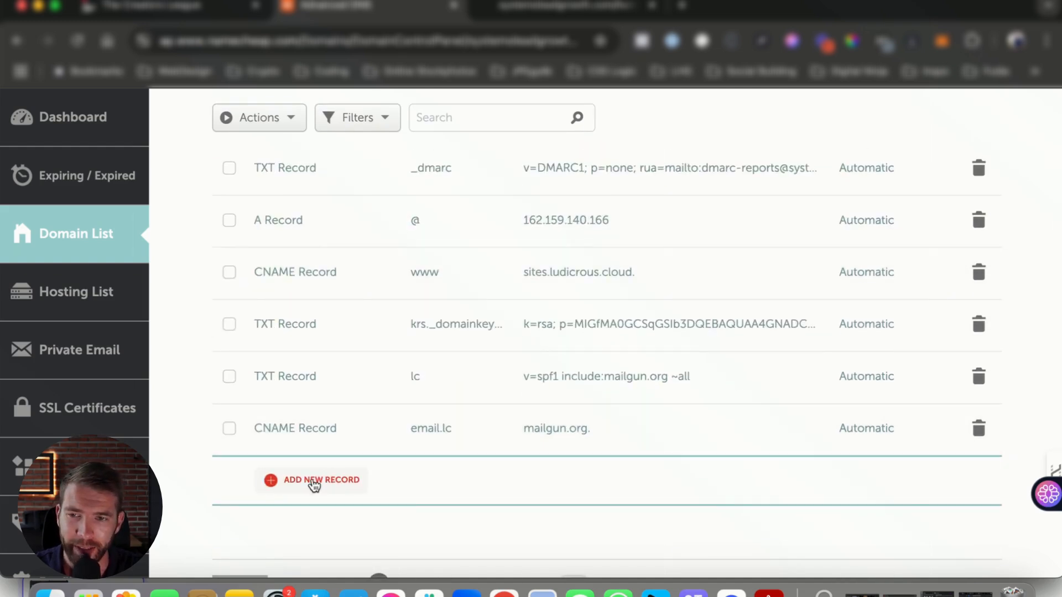
scroll(334, 363, up, 4)
scroll(398, 138, down, 7)
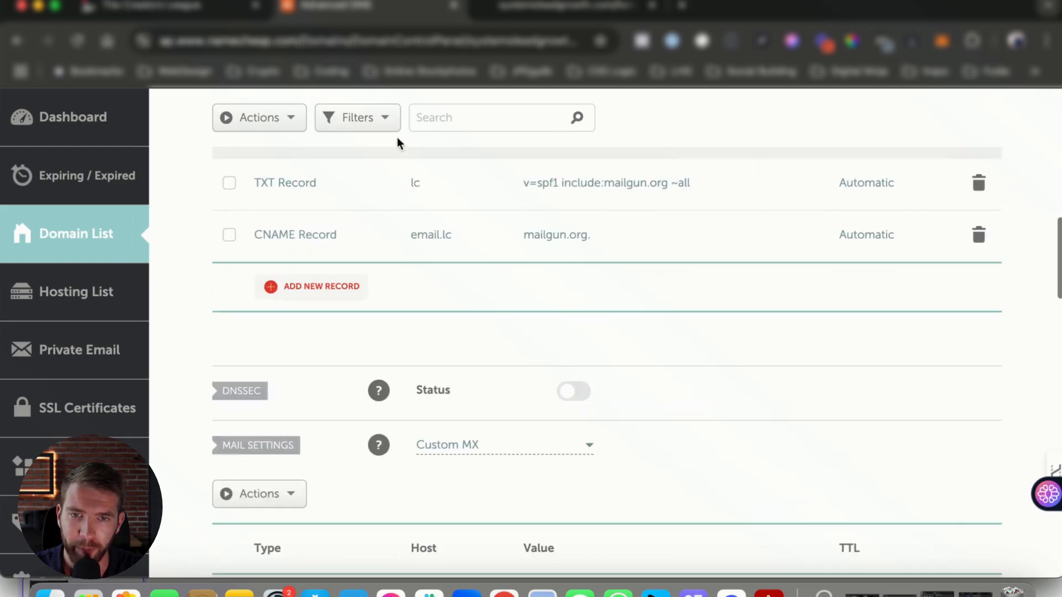
scroll(459, 276, down, 4)
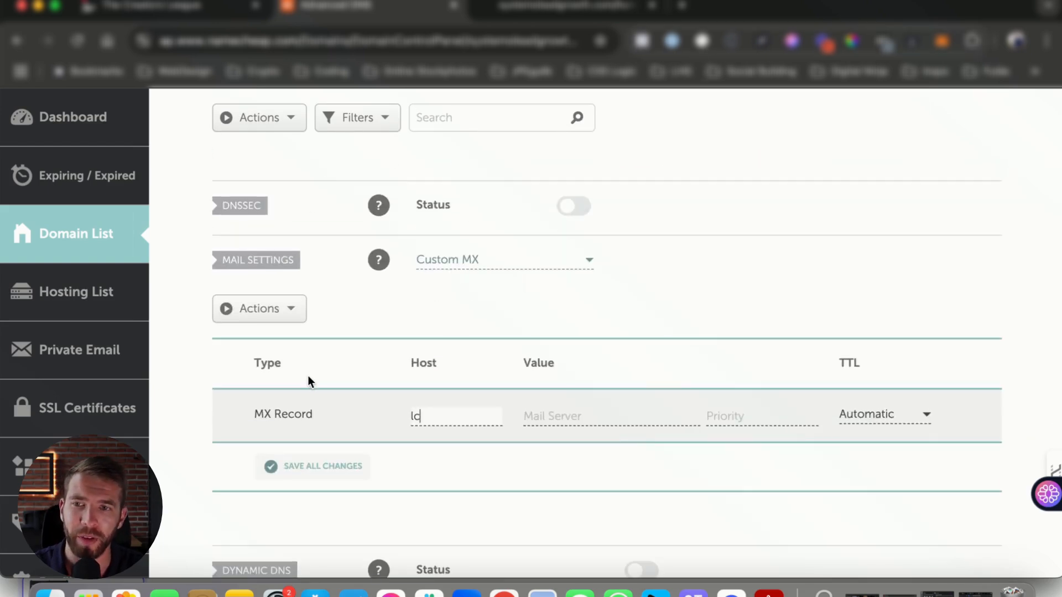
Step: Complete the lc MX record with mail server mxa.mailgun.org and priority 10, and save the mail settings
scroll(622, 394, down, 1)
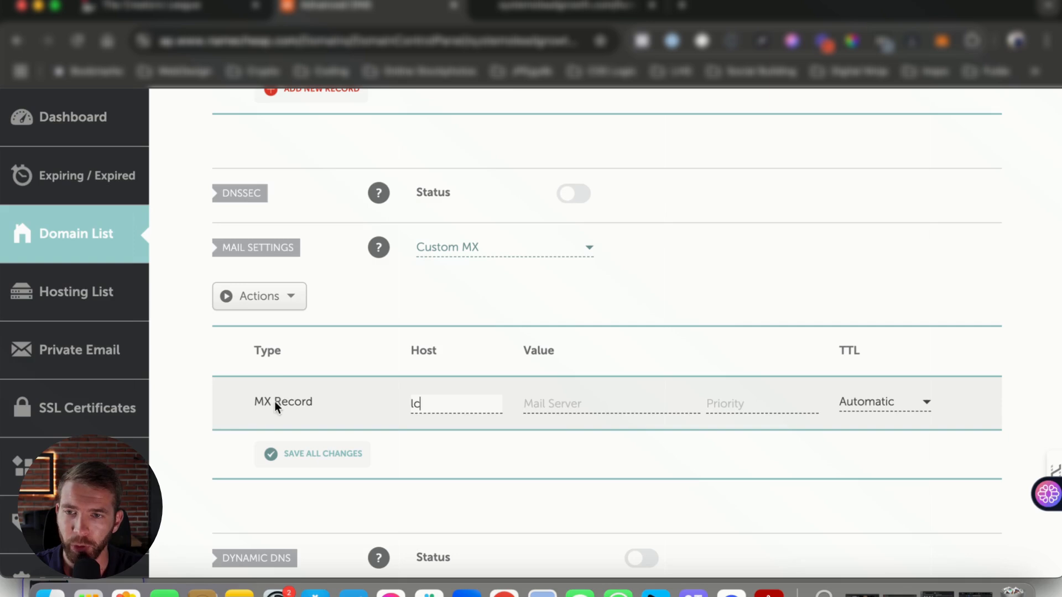
click(569, 405)
key(super+v)
click(756, 414)
text(10)
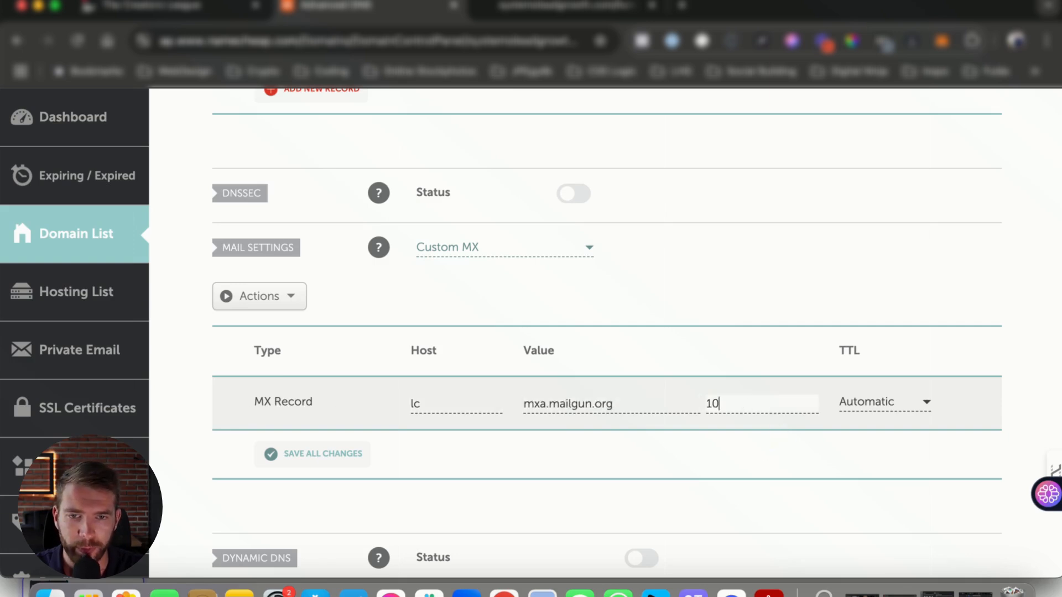
click(324, 454)
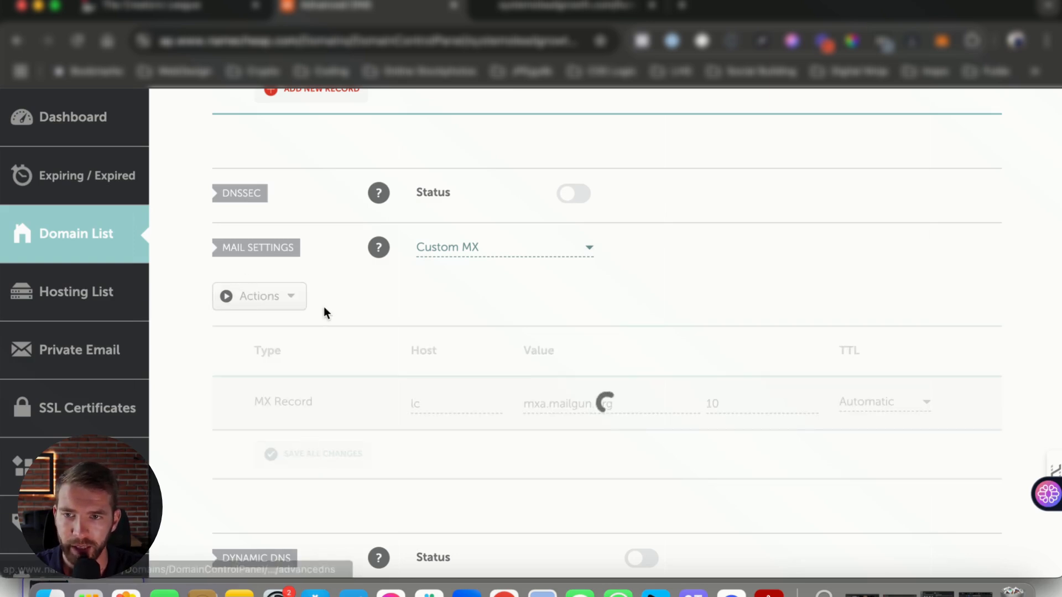
Step: Copy the second MX record's host from the setup list and add a new MX record with host lc in Namecheap
click(202, 8)
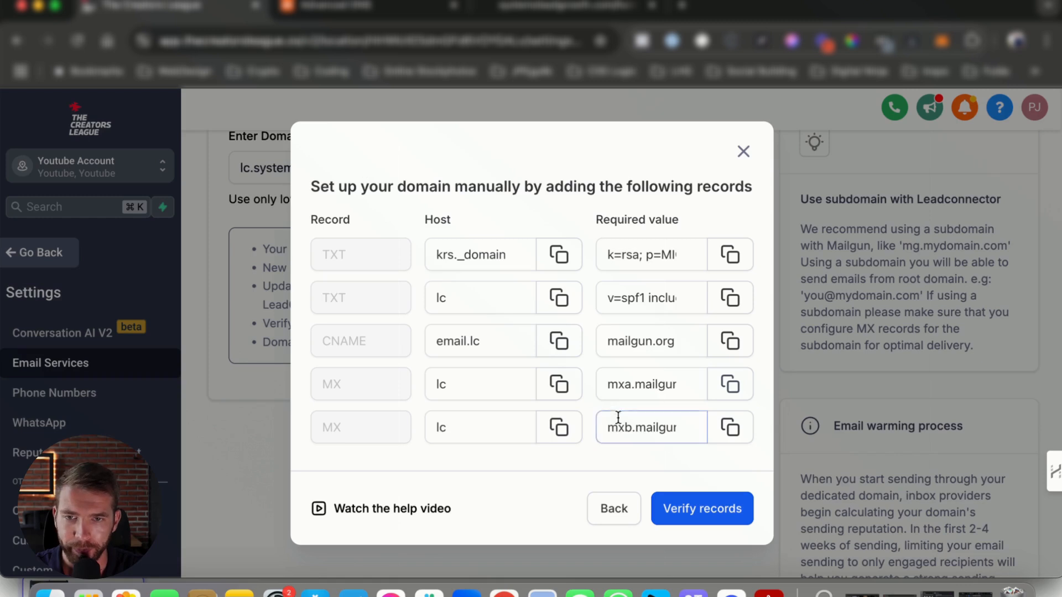
click(559, 427)
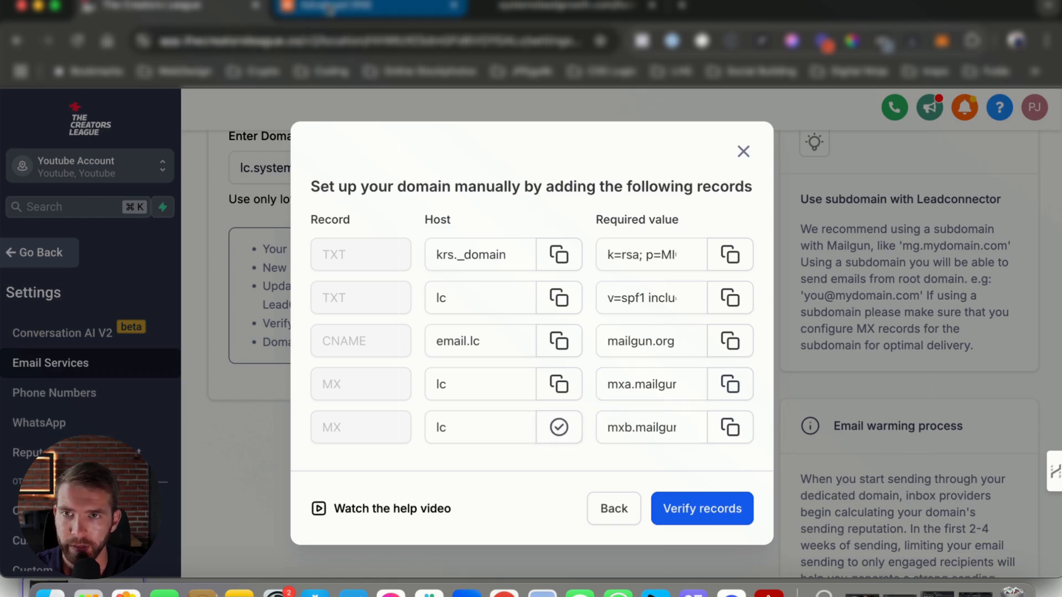
click(331, 8)
click(297, 451)
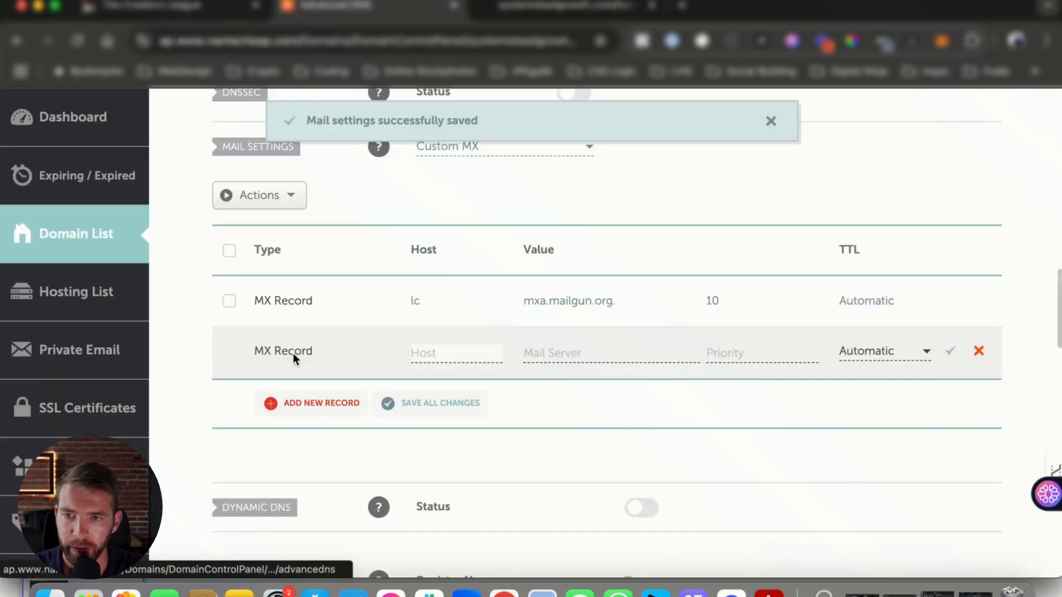
click(446, 353)
key(super+v)
Step: Give the second MX record the copied mail server mxb.mailgun.org and a priority of 10
click(202, 8)
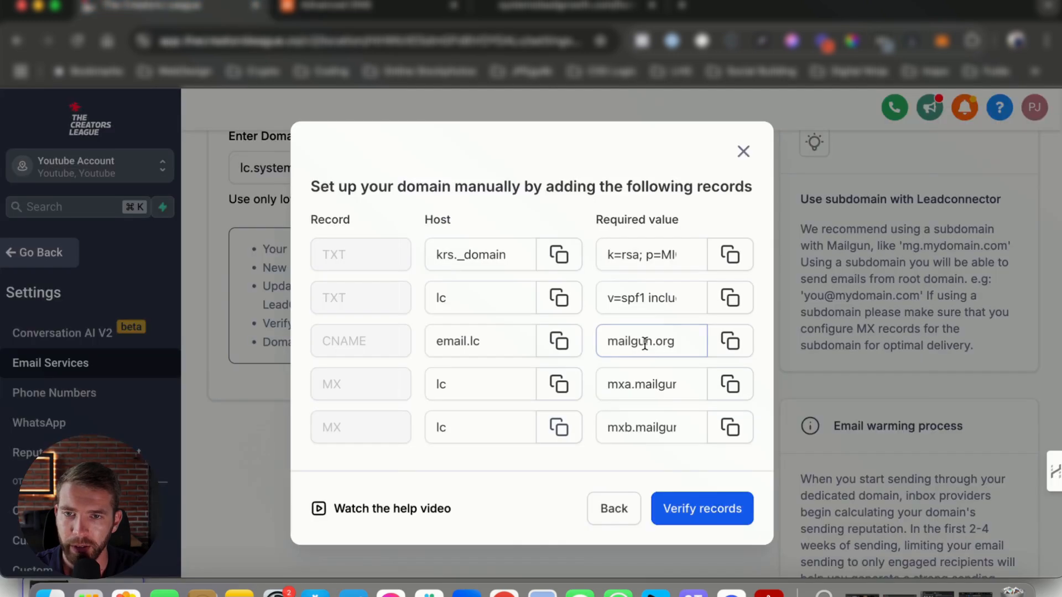
click(731, 428)
click(332, 8)
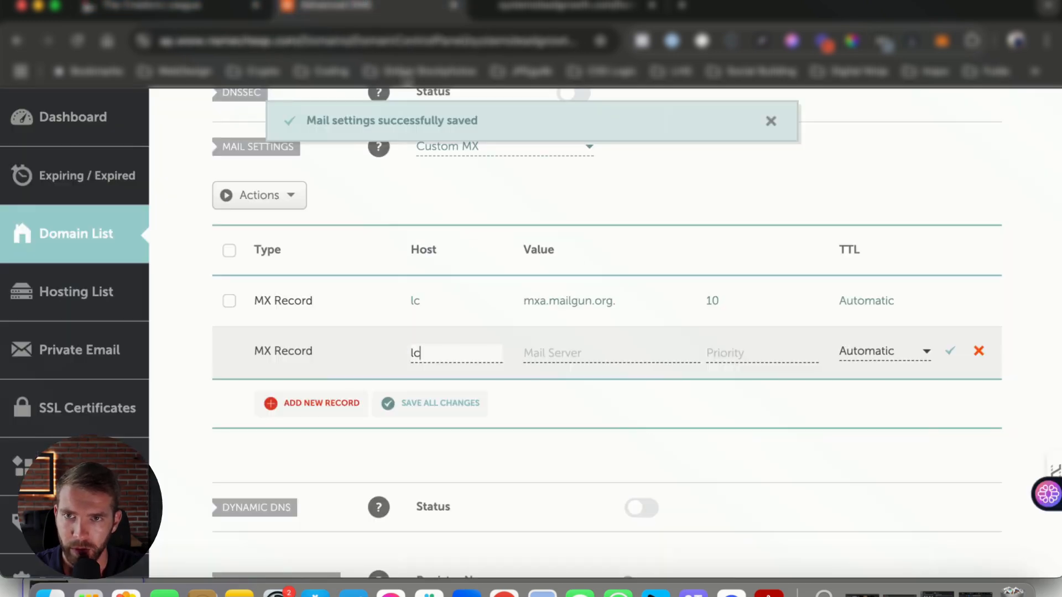
click(609, 353)
key(super+v)
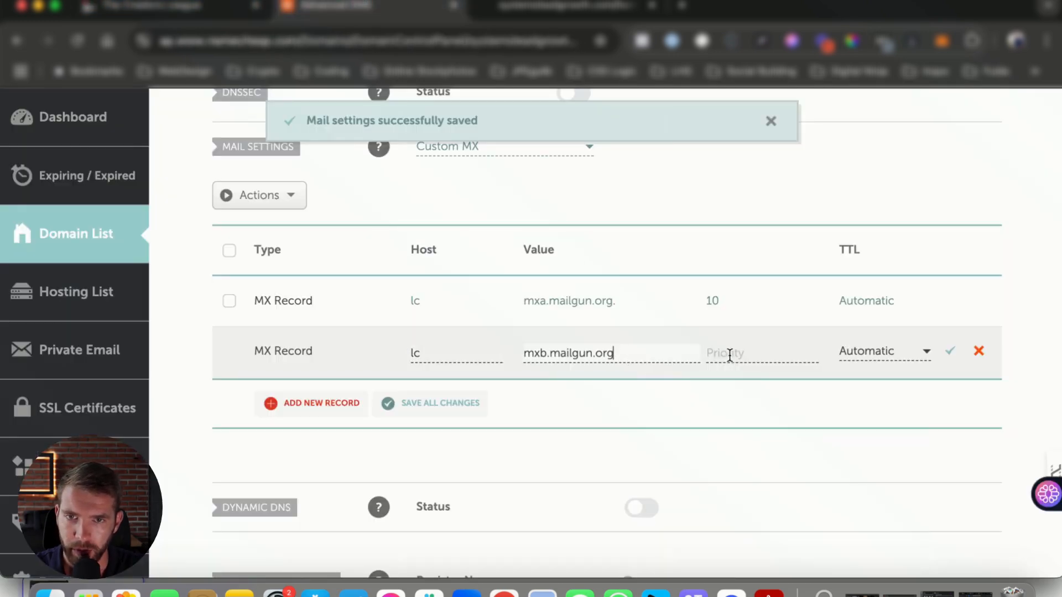
click(742, 354)
text(10)
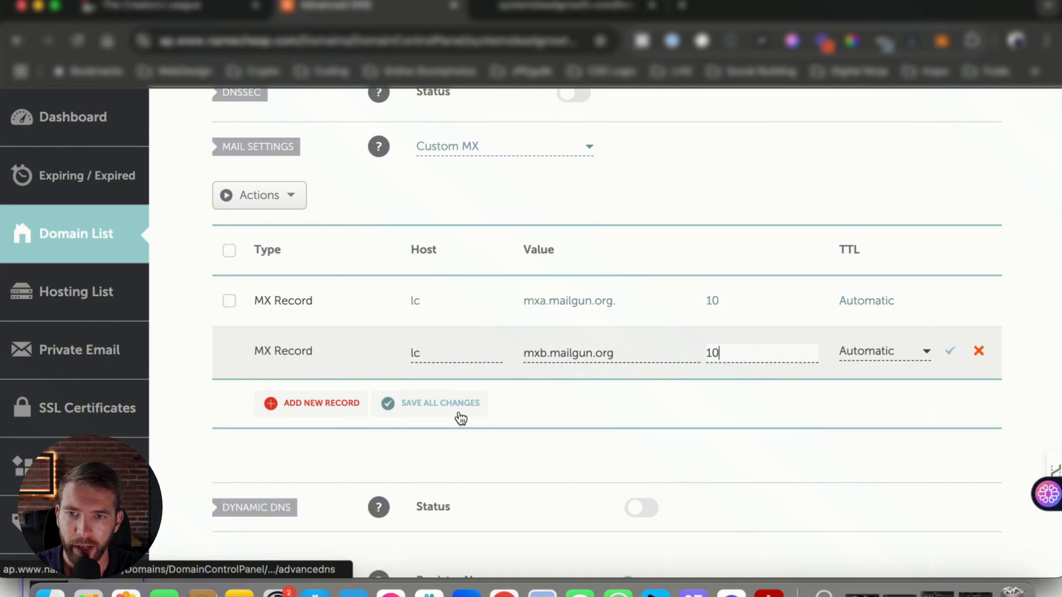
Step: Check the first MX record's required value in the setup list, and save the second MX record in Namecheap
click(136, 7)
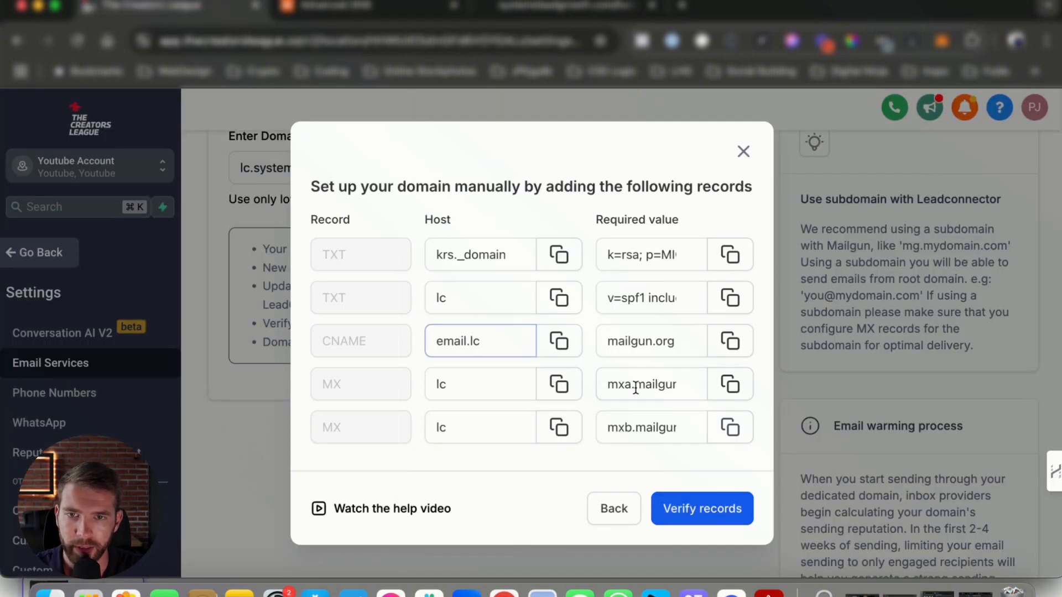
click(668, 381)
scroll(637, 383, right, 1)
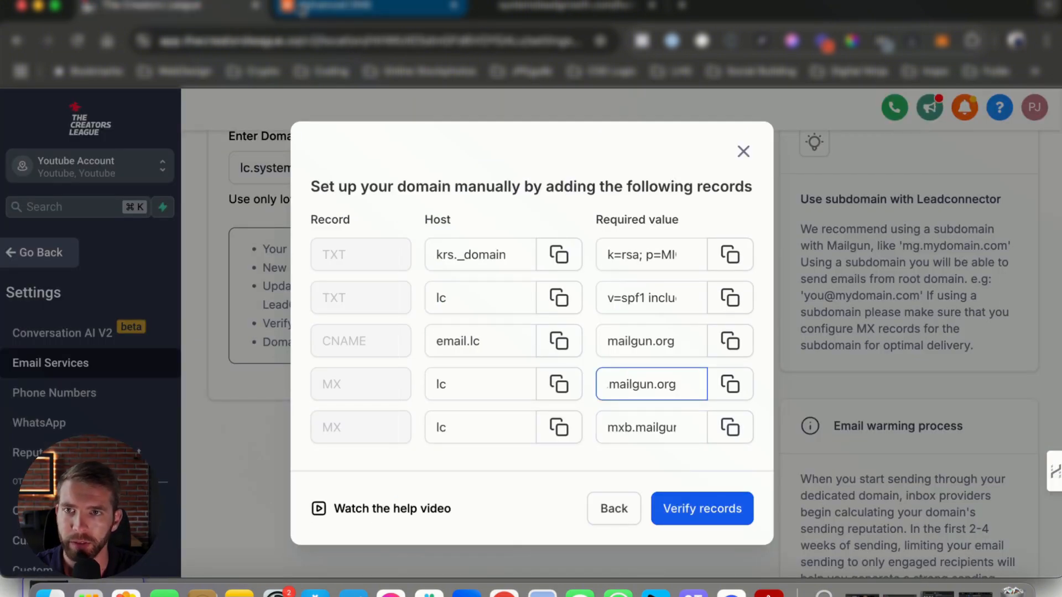
click(303, 10)
key(Return)
scroll(606, 256, down, 1)
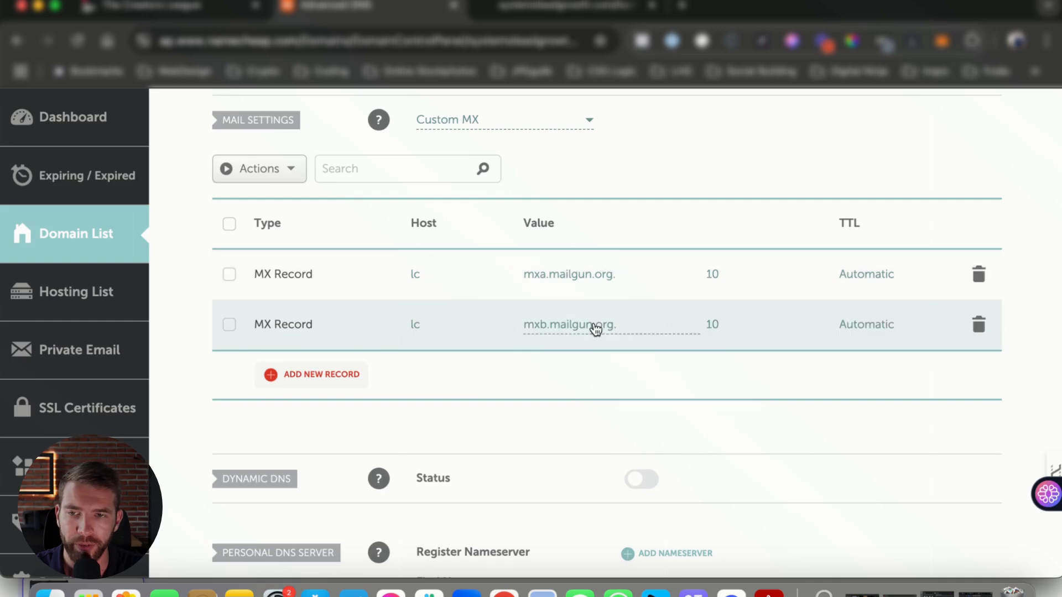
Step: Review both saved MX records, and verify the added DNS records in The Creators League
scroll(596, 329, down, 10)
scroll(832, 348, up, 5)
scroll(666, 443, up, 8)
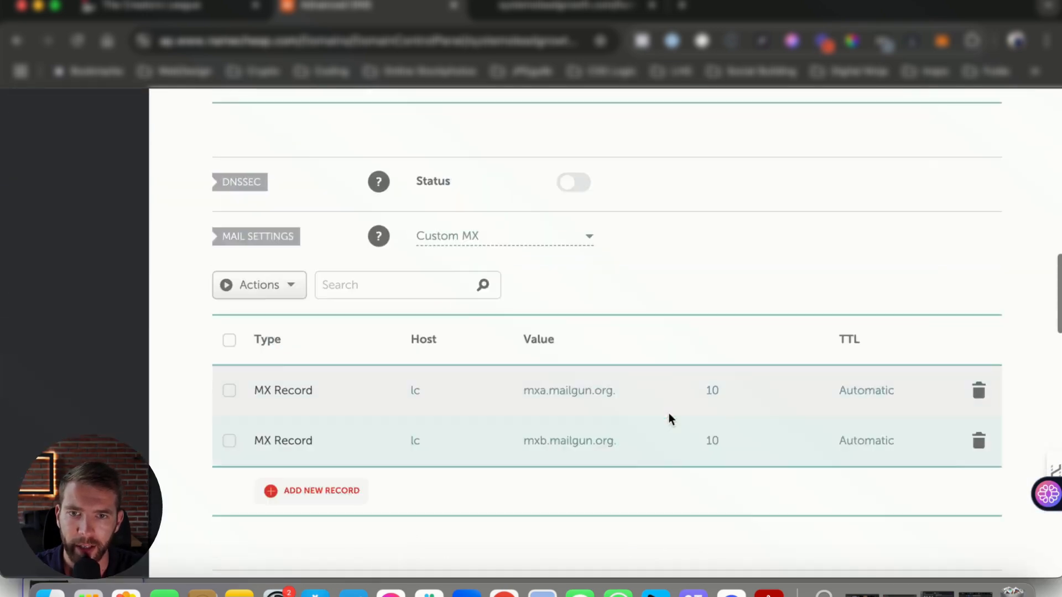
scroll(824, 506, up, 4)
scroll(830, 502, down, 3)
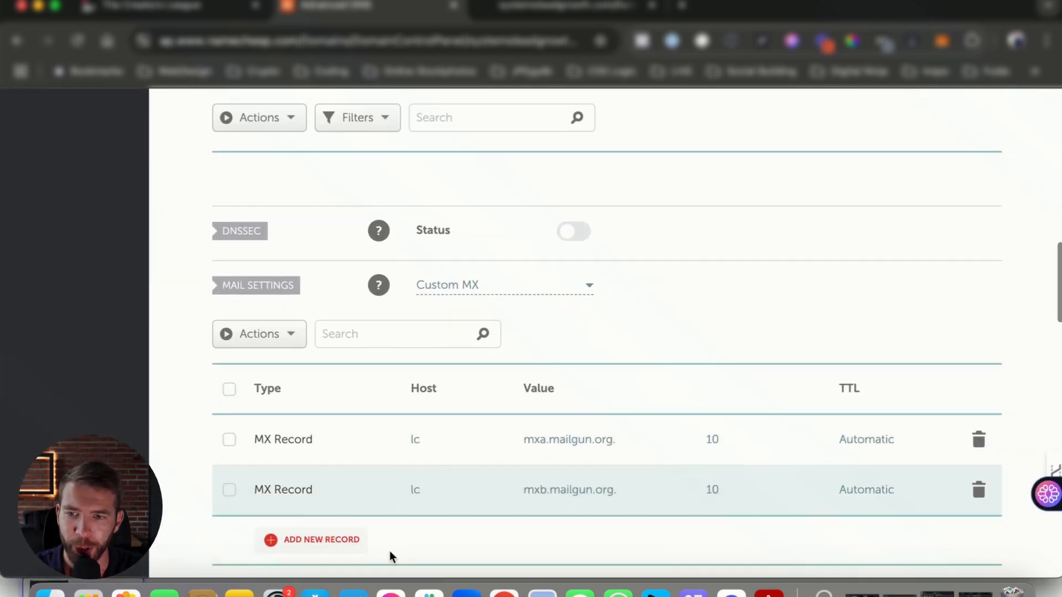
scroll(543, 497, up, 8)
click(161, 6)
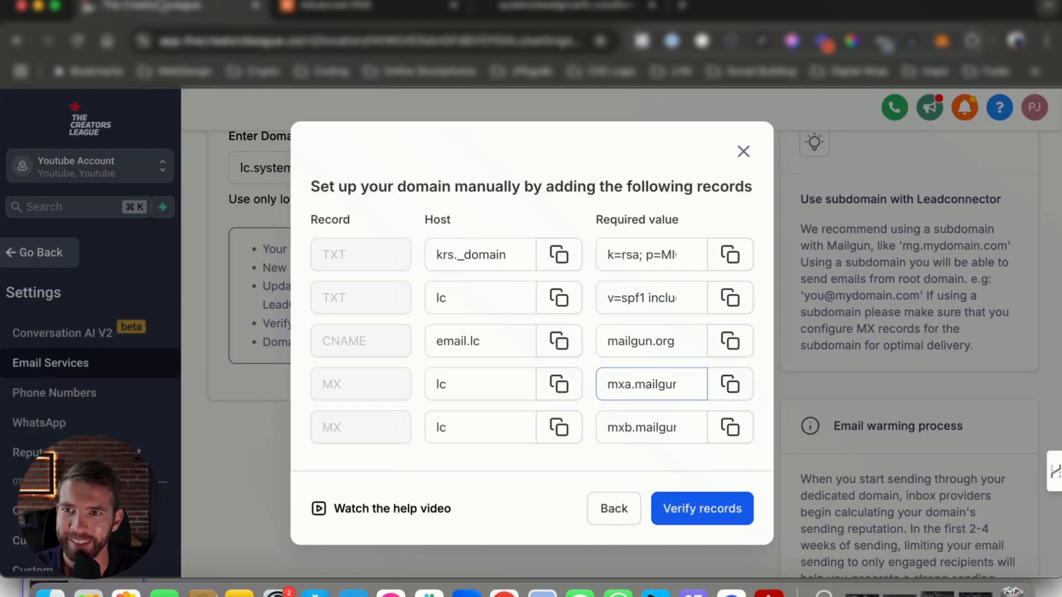
click(720, 508)
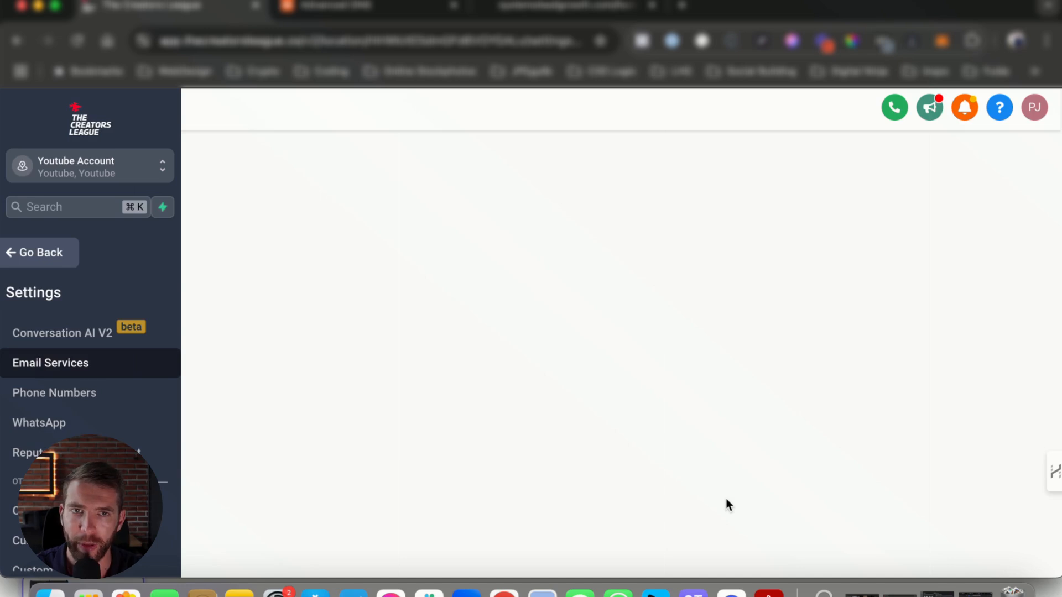
Step: Check the status of each DNS record, and run verification again for the lc.systemsleadgrowth.com domain
scroll(686, 312, down, 3)
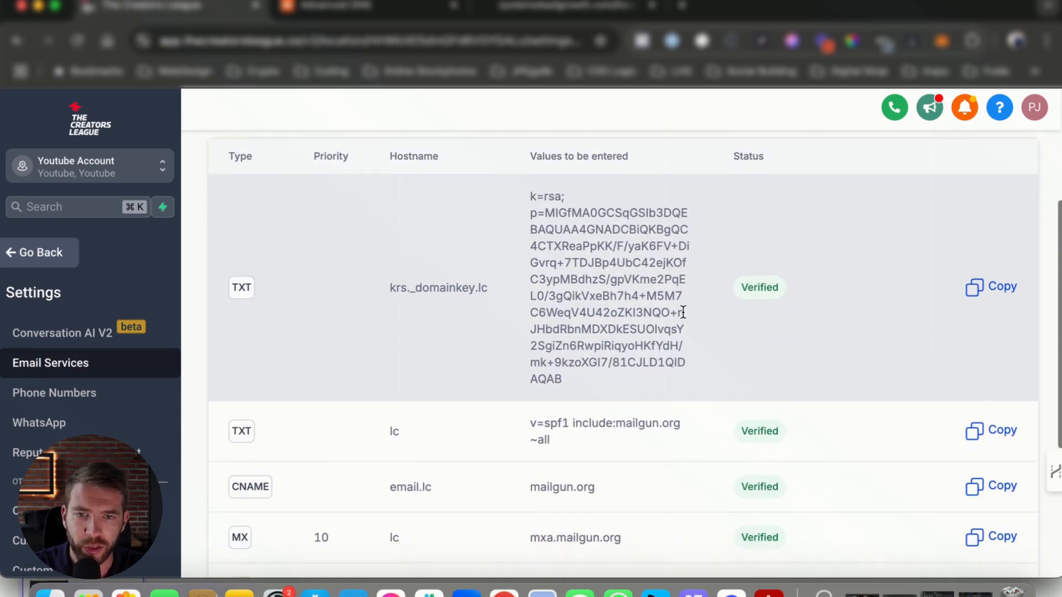
scroll(683, 313, down, 5)
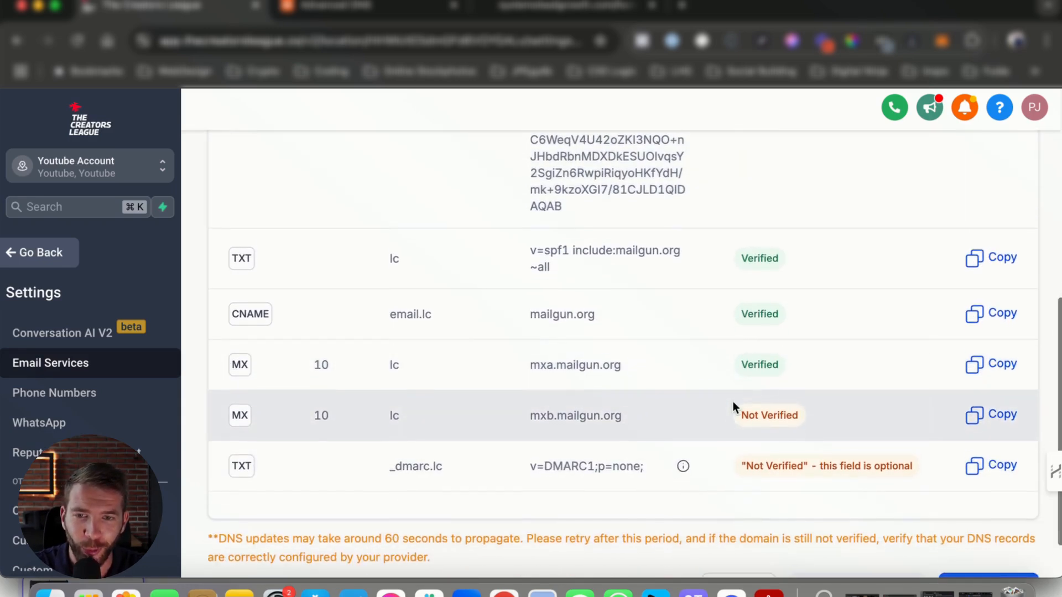
scroll(620, 361, up, 3)
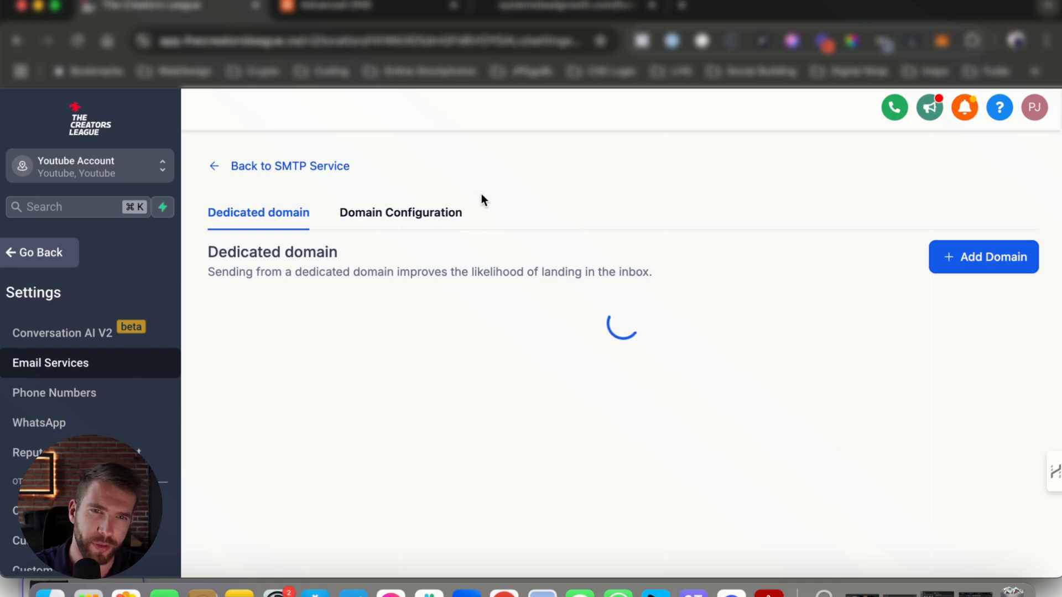
scroll(452, 281, down, 3)
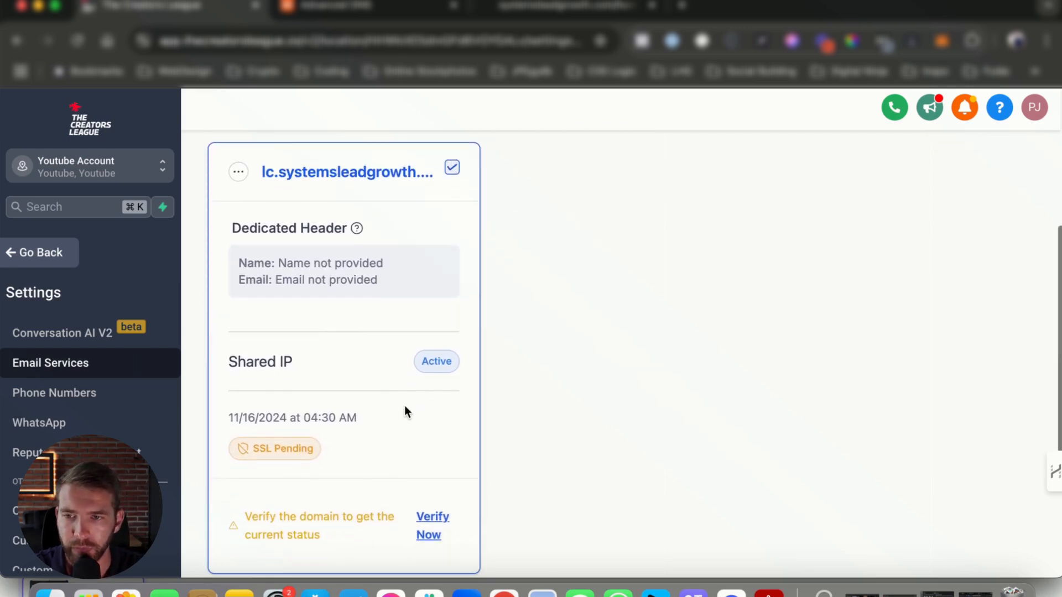
click(434, 526)
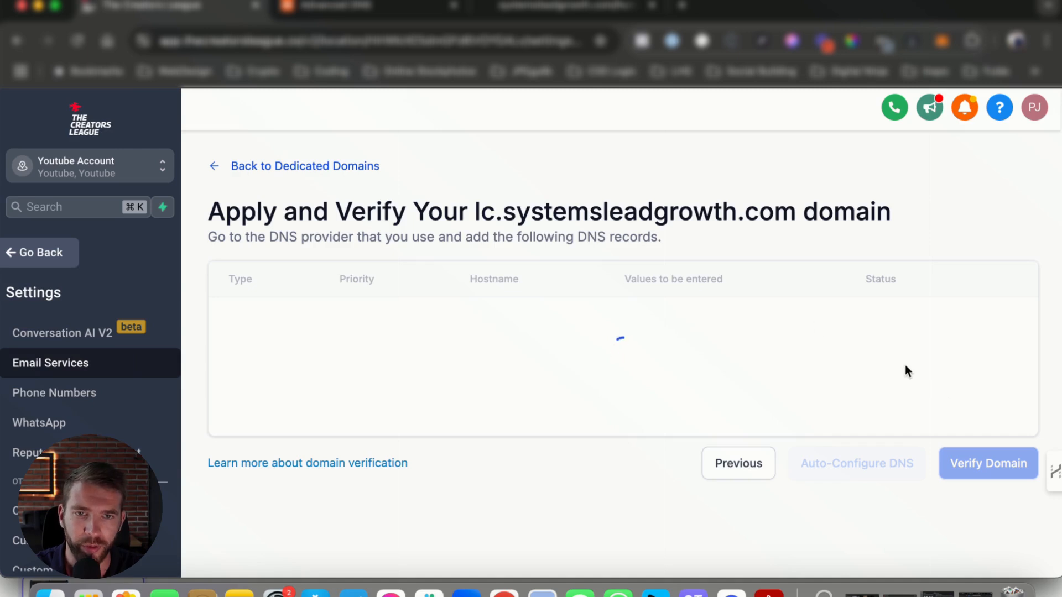
Step: Check the refreshed statuses of the DNS records, and copy the hostname _dmarc.lc of the optional TXT record
scroll(710, 409, down, 5)
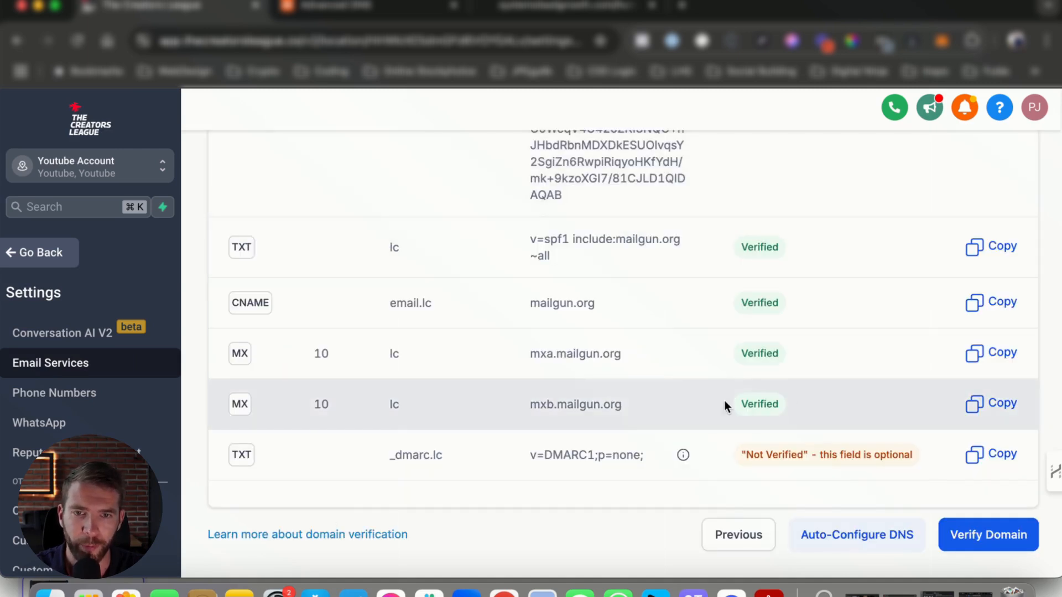
drag(725, 407, 780, 405)
scroll(304, 398, up, 3)
scroll(304, 344, down, 2)
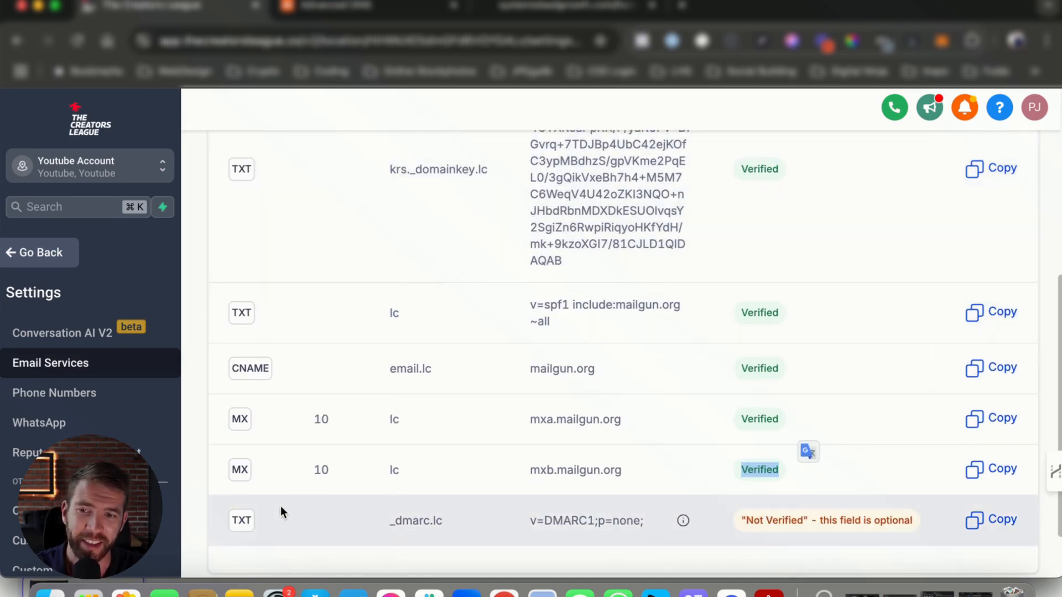
scroll(888, 516, down, 1)
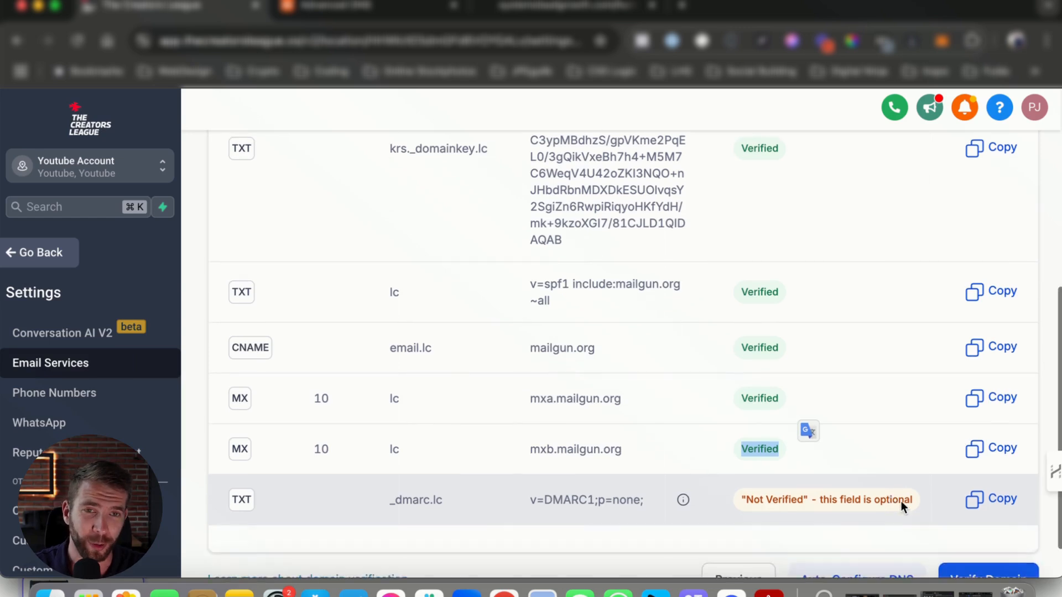
scroll(738, 508, down, 1)
double_click(416, 466)
key(super+c)
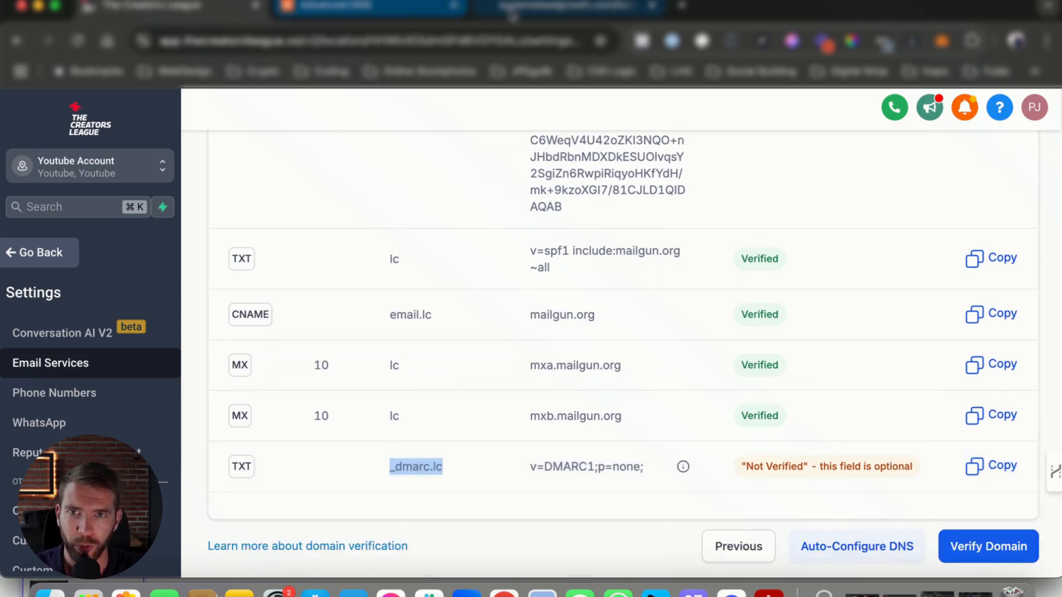
Step: Add a new TXT record with the host _dmarc.lc to the host records in Namecheap
click(541, 11)
click(367, 8)
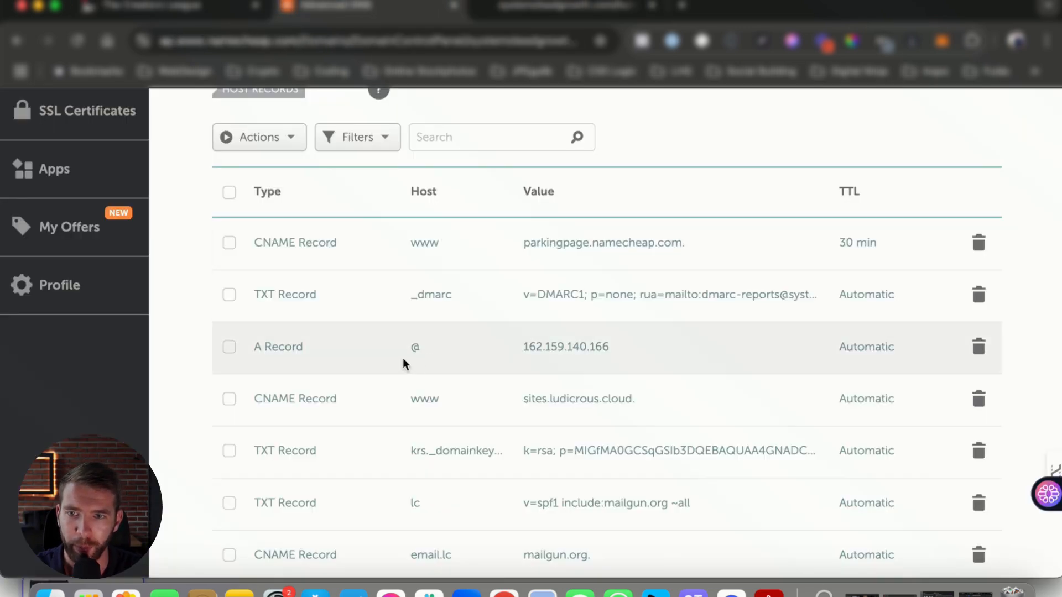
scroll(386, 422, down, 6)
click(312, 287)
scroll(316, 415, down, 5)
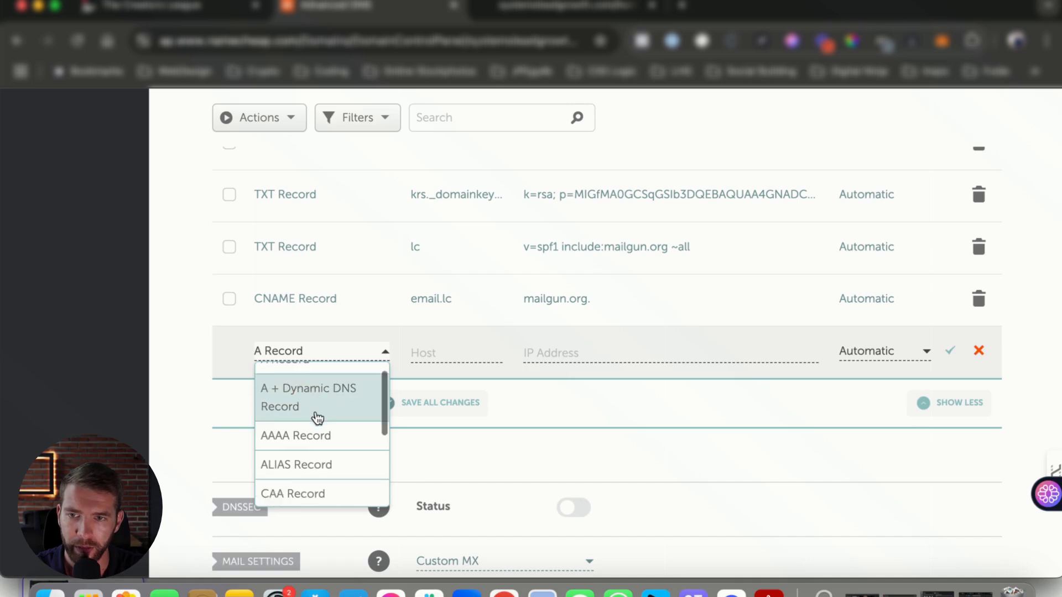
click(287, 465)
click(429, 352)
key(super+v)
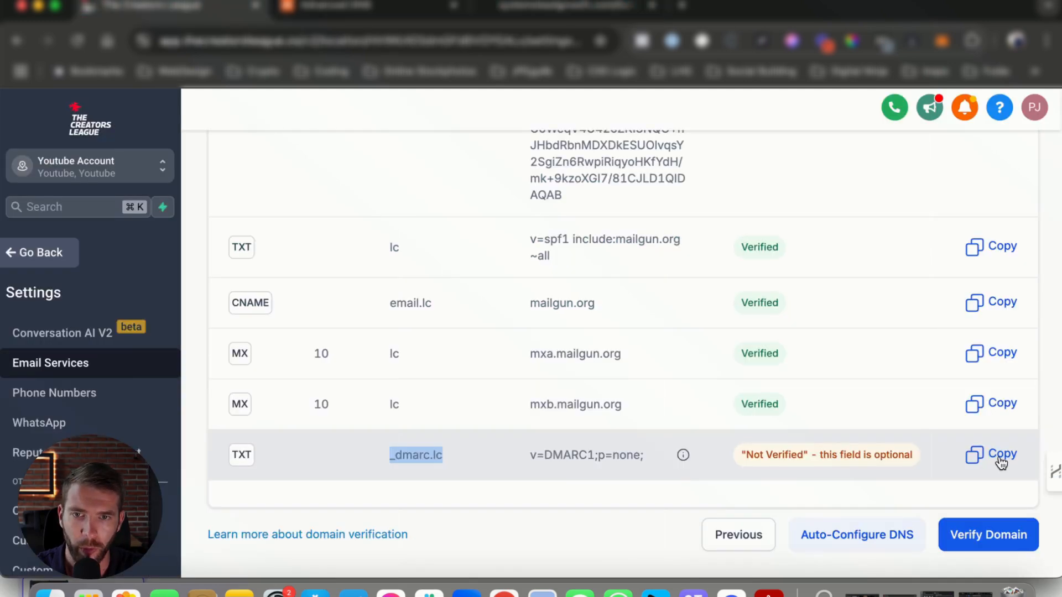
Step: Give the new TXT record the copied DMARC value v=DMARC1;p=none; and save the host records
click(990, 454)
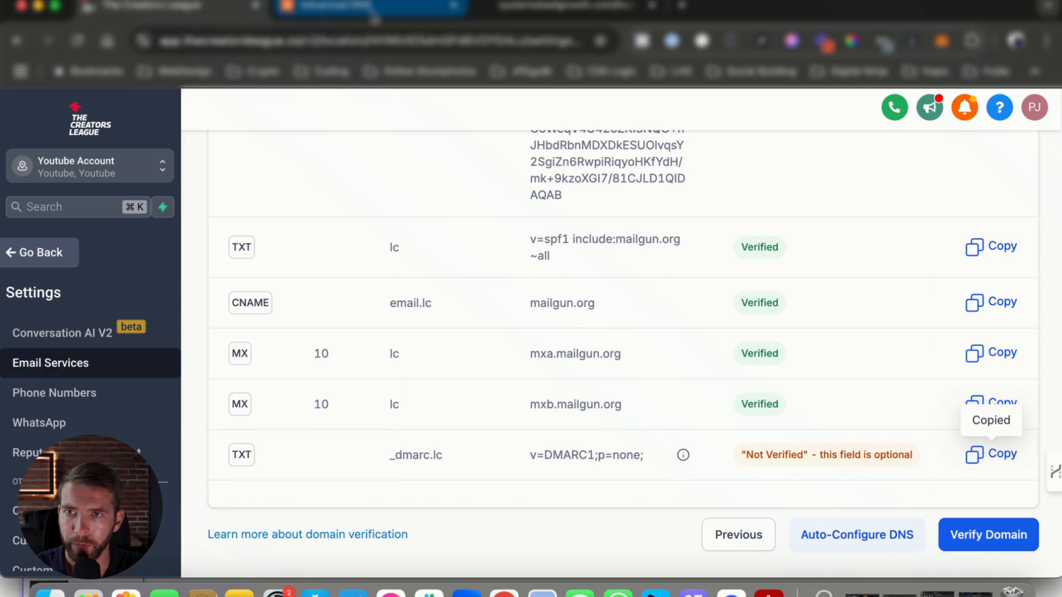
click(371, 6)
click(539, 353)
key(super+v)
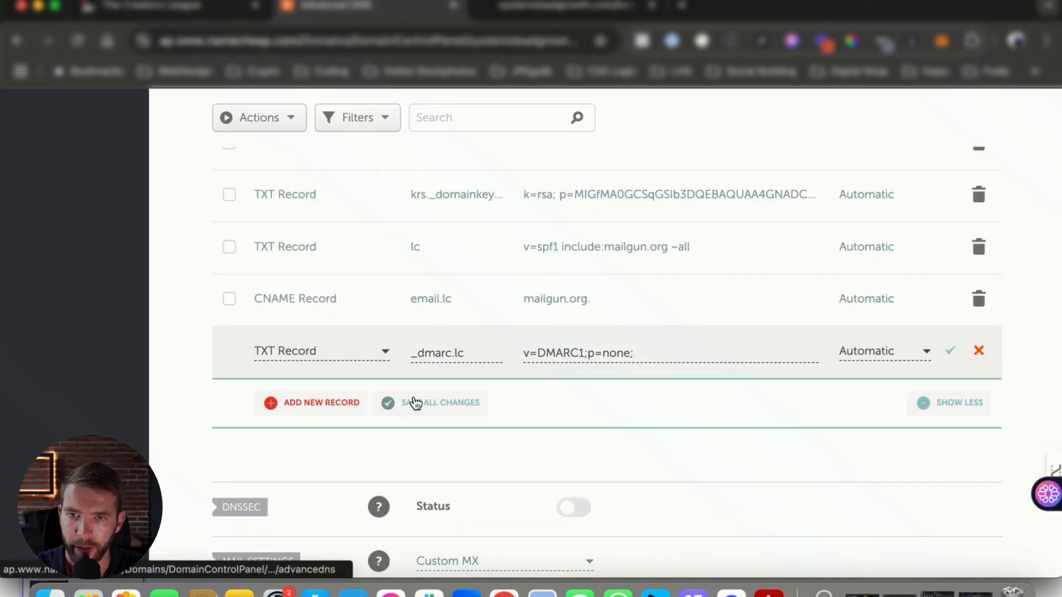
click(423, 408)
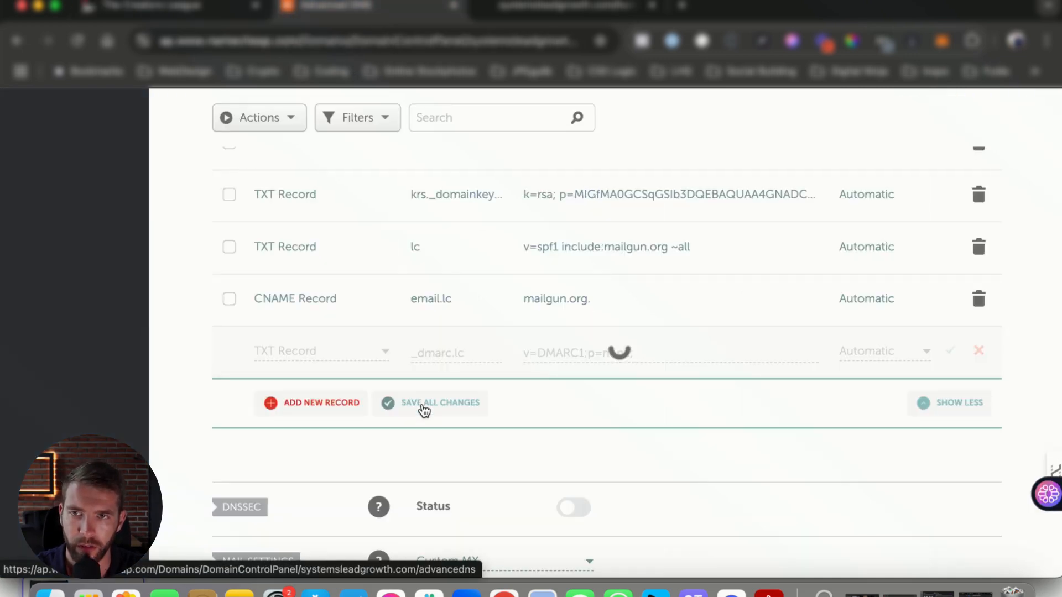
Step: Verify the domain in The Creators League, and repeat the verification for lc.systemsleadgrowth.com from the dedicated domains
click(183, 12)
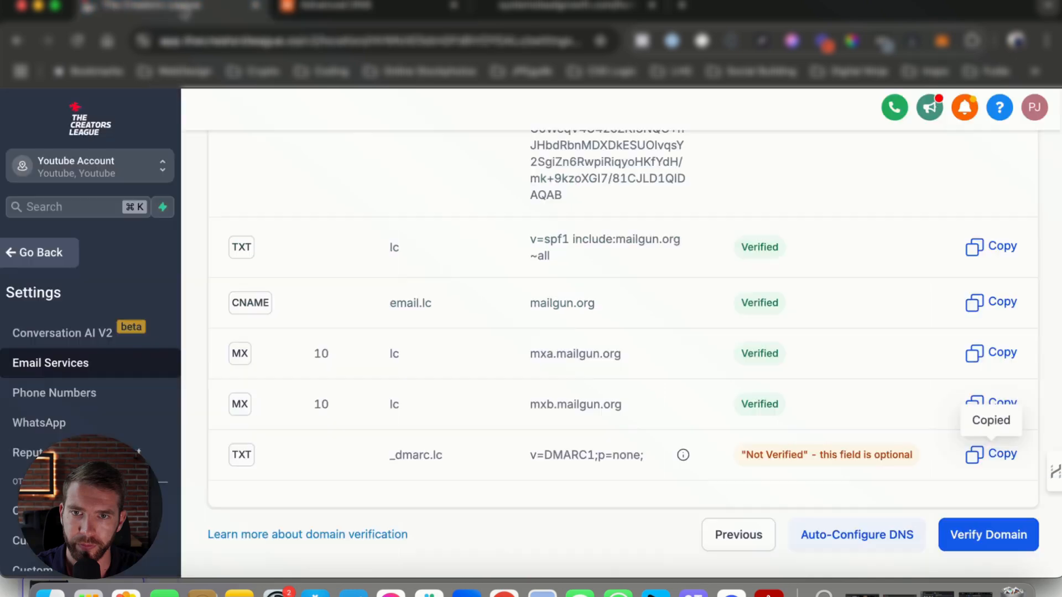
click(994, 544)
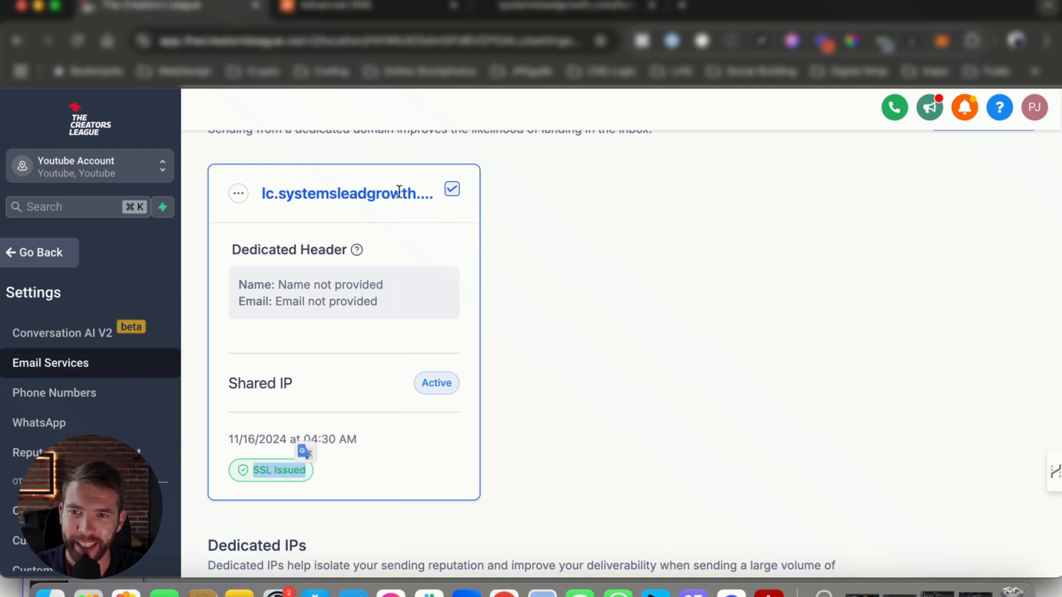
click(239, 193)
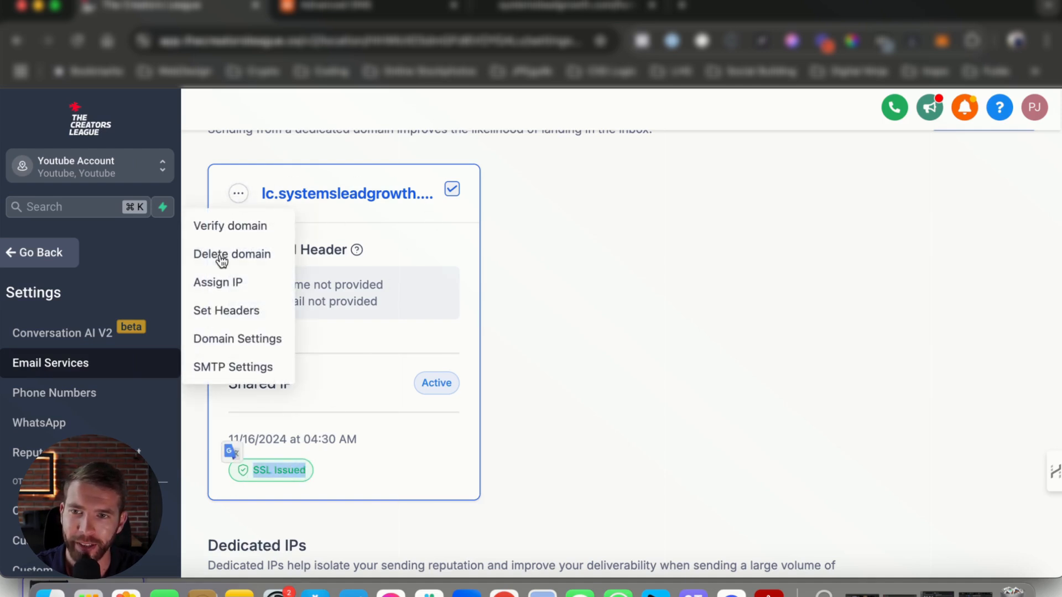
click(239, 228)
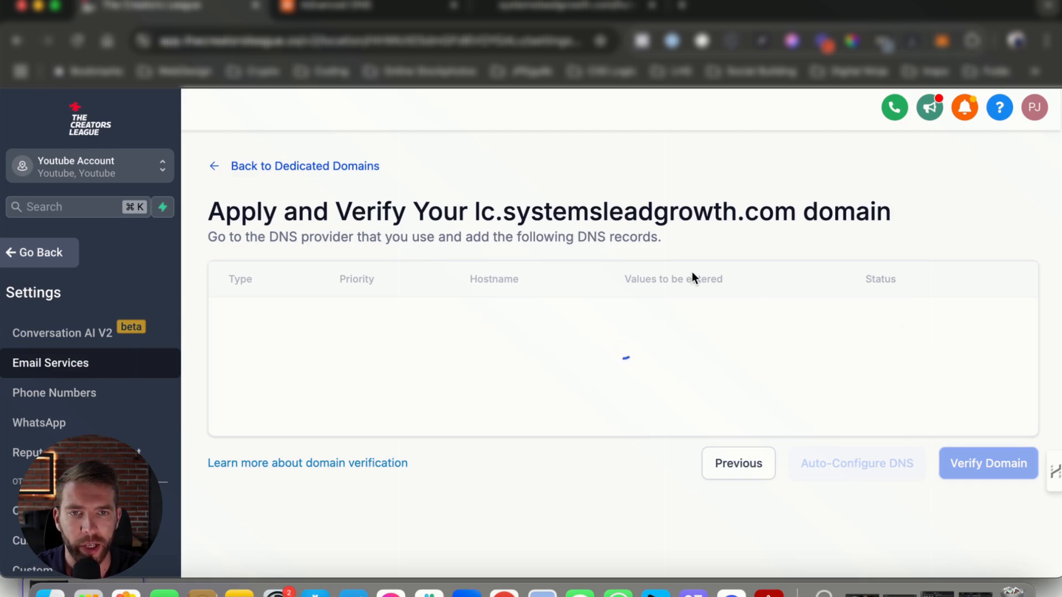
Step: Examine the optional _dmarc.lc TXT record's hostname, value and status, and rerun the domain verification
scroll(811, 346, down, 5)
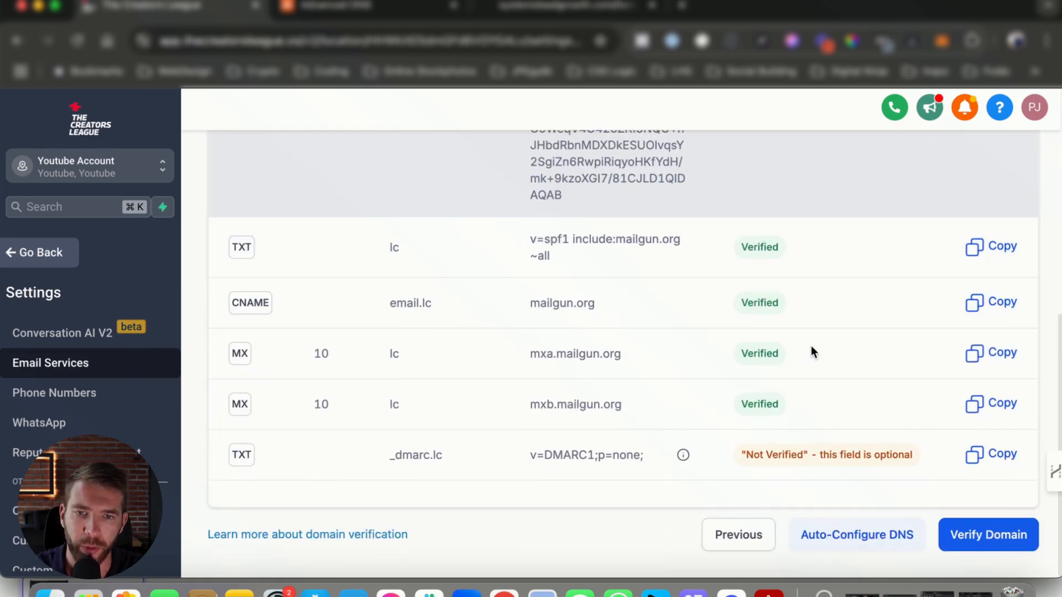
drag(745, 452, 832, 457)
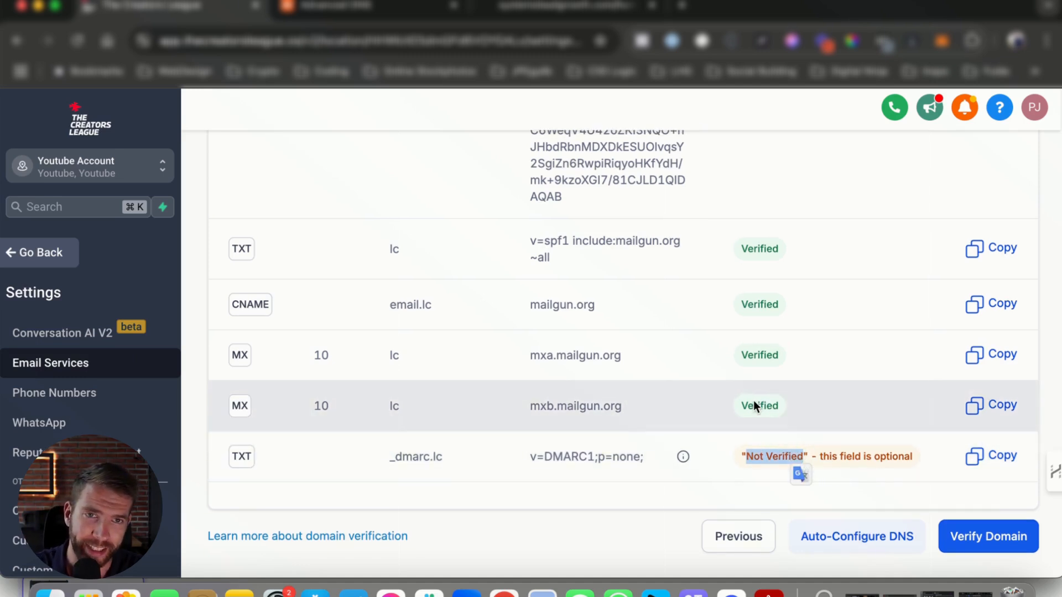
drag(820, 456, 849, 457)
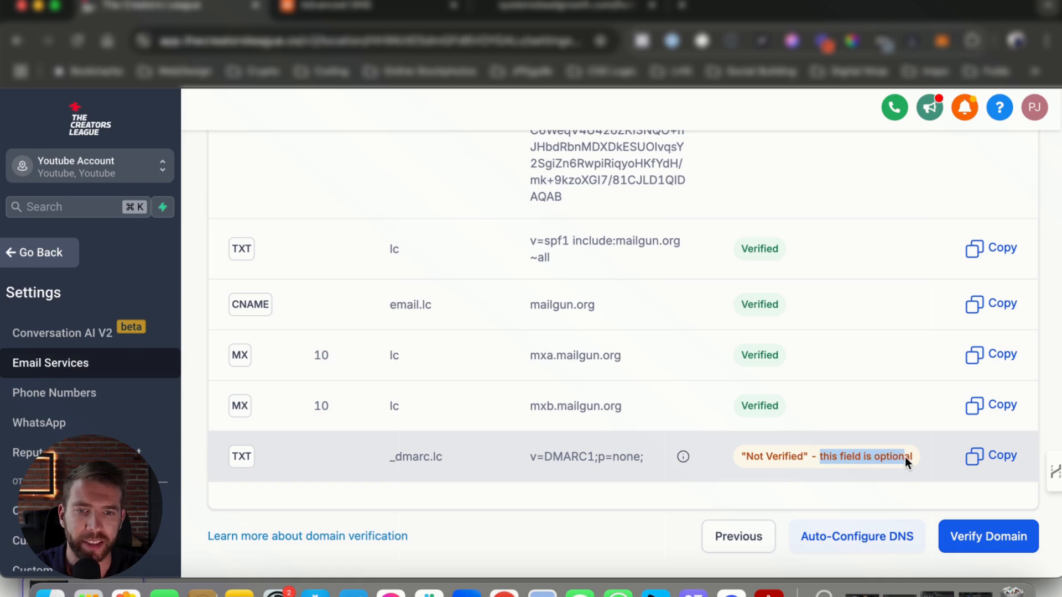
drag(380, 462, 648, 462)
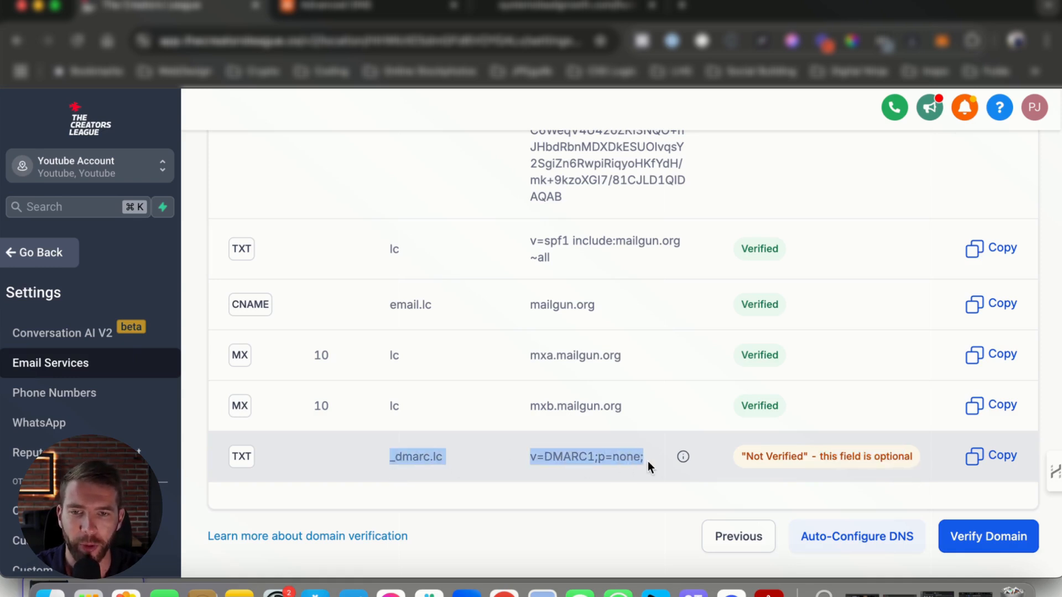
mouse_move(683, 456)
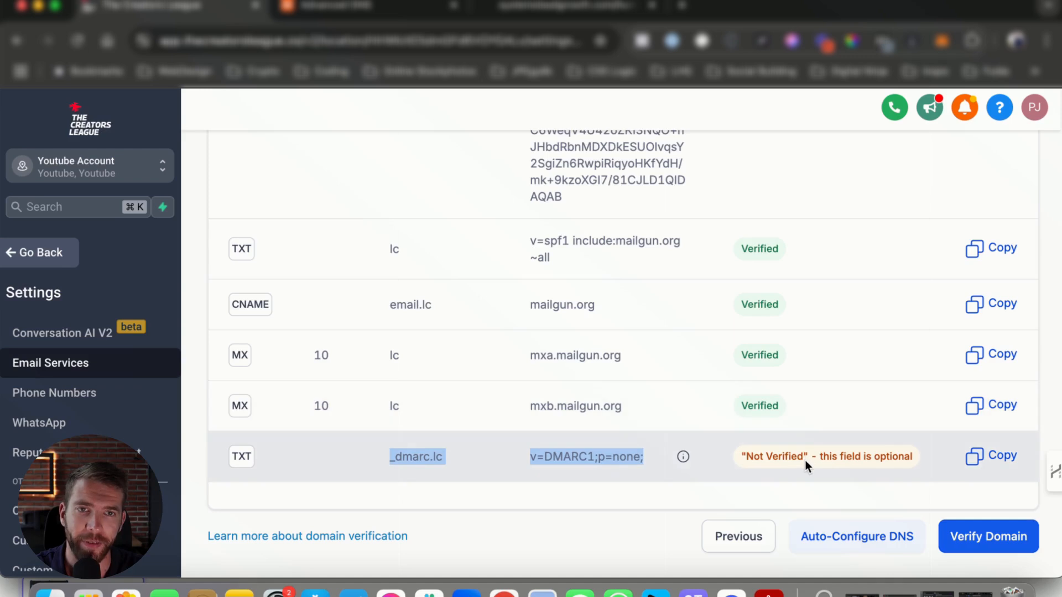
click(985, 536)
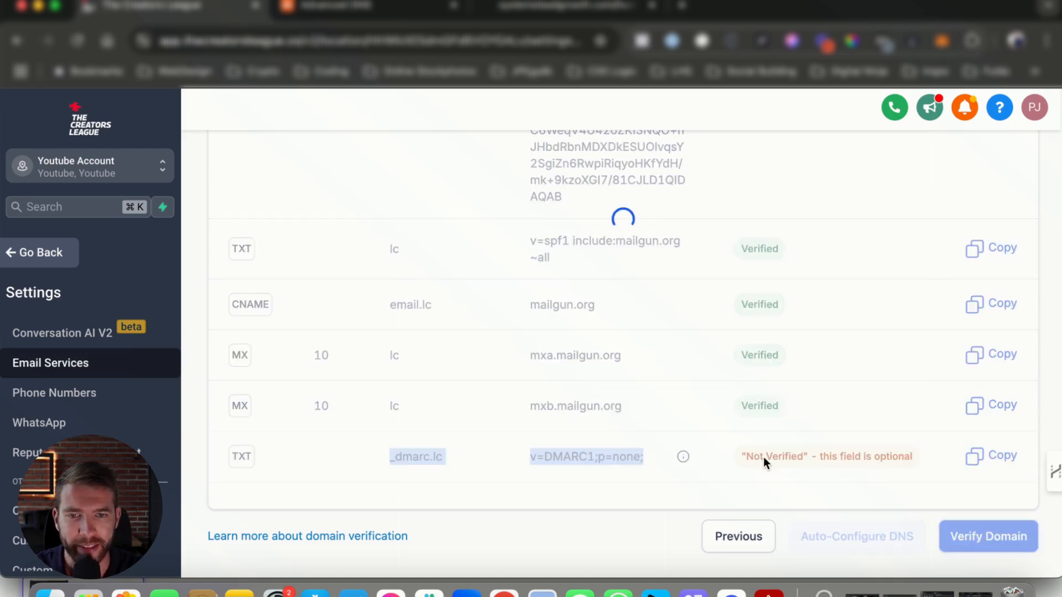